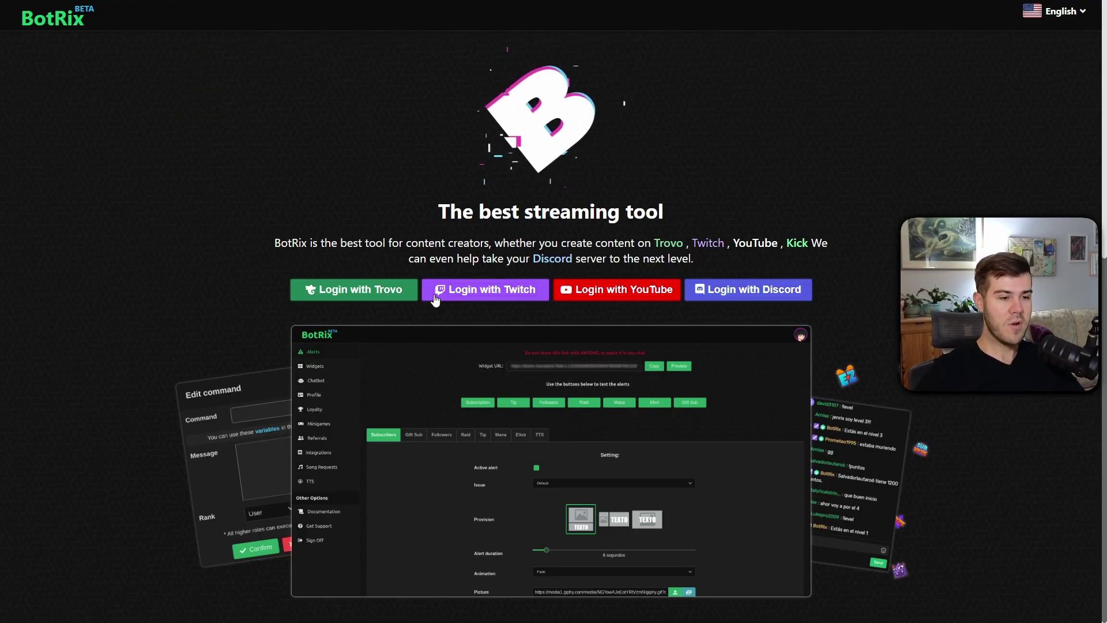
Step: Log in to BotRix and open the Kick entry's settings in the Platforms list to make Kick active
{"action": "left_click", "coordinate": [515, 300]}
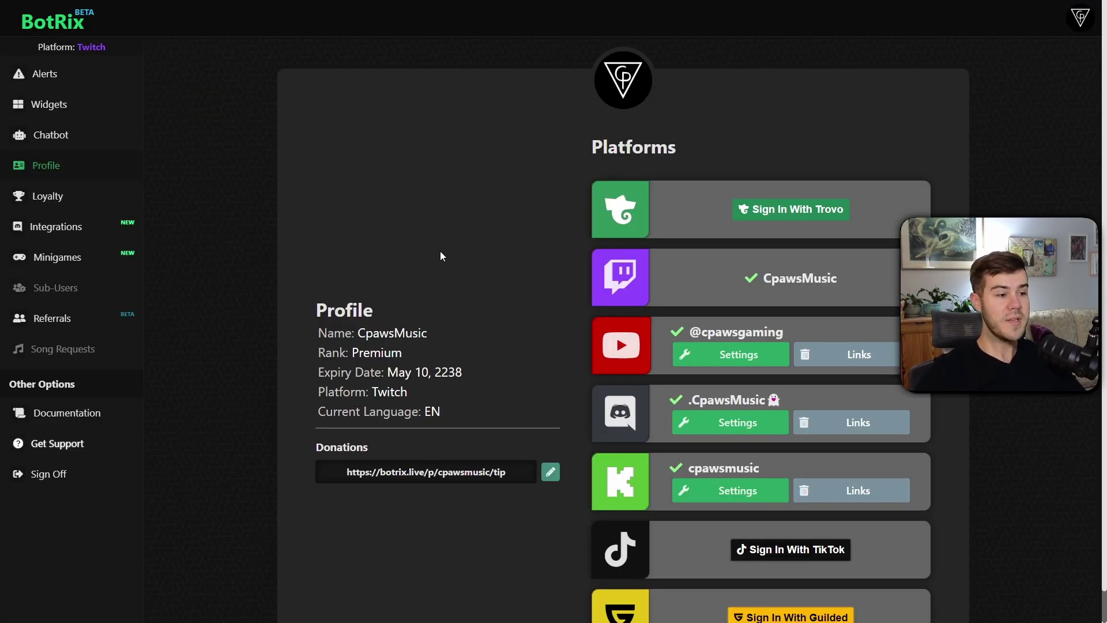
{"action": "scroll", "coordinate": [542, 215], "scroll_direction": "down", "scroll_amount": 1}
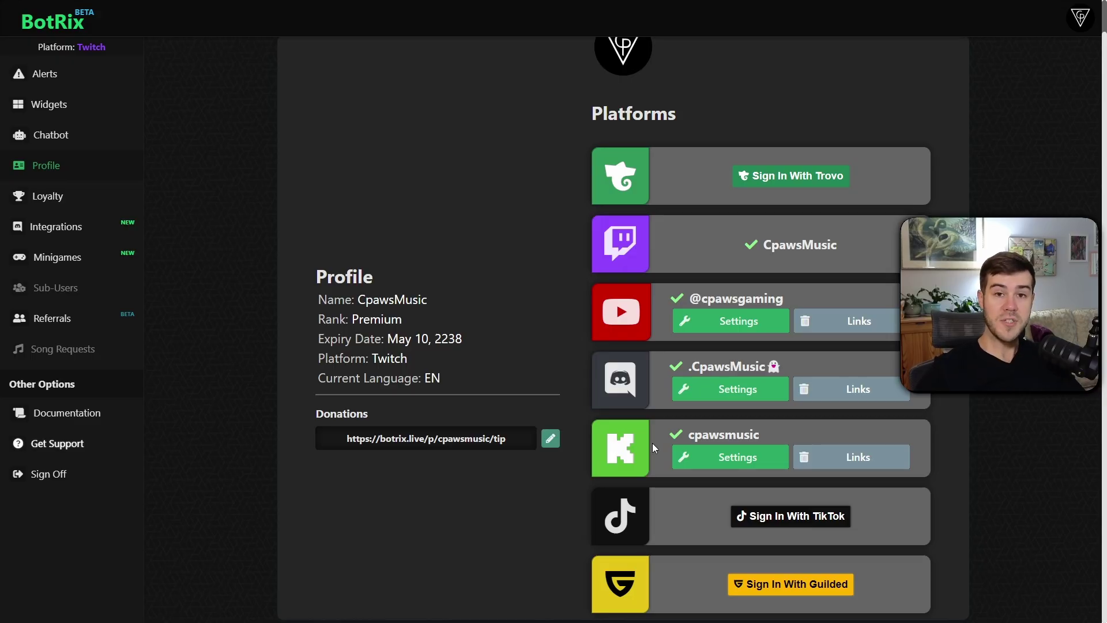
{"action": "left_click", "coordinate": [718, 465]}
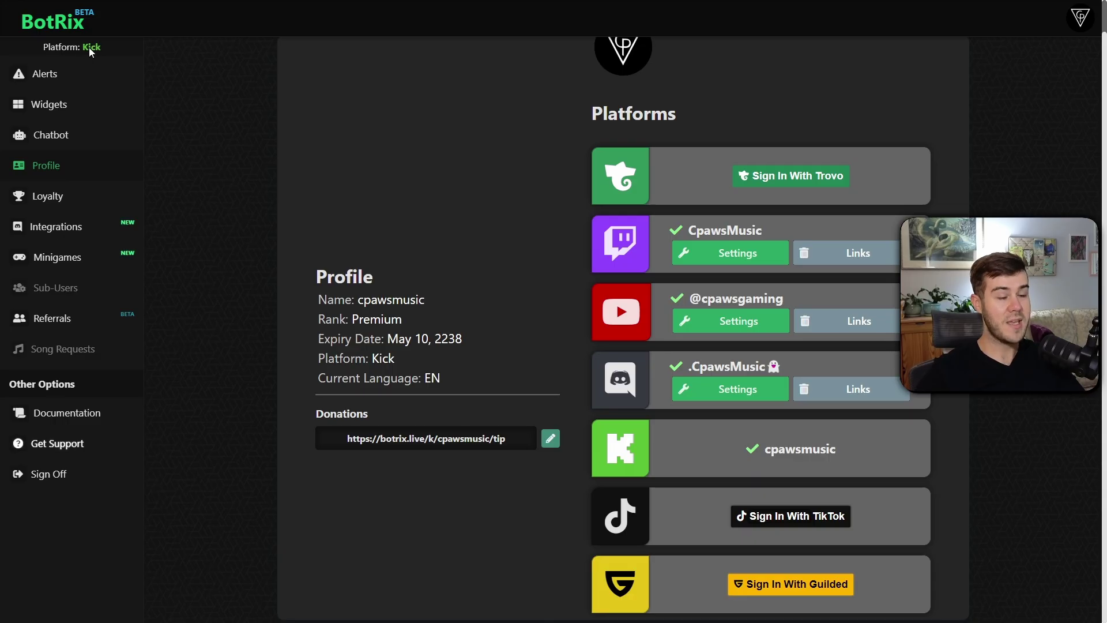
Step: Open the Chatbot page's Modules tab for the Kick channel
{"action": "left_click", "coordinate": [89, 134]}
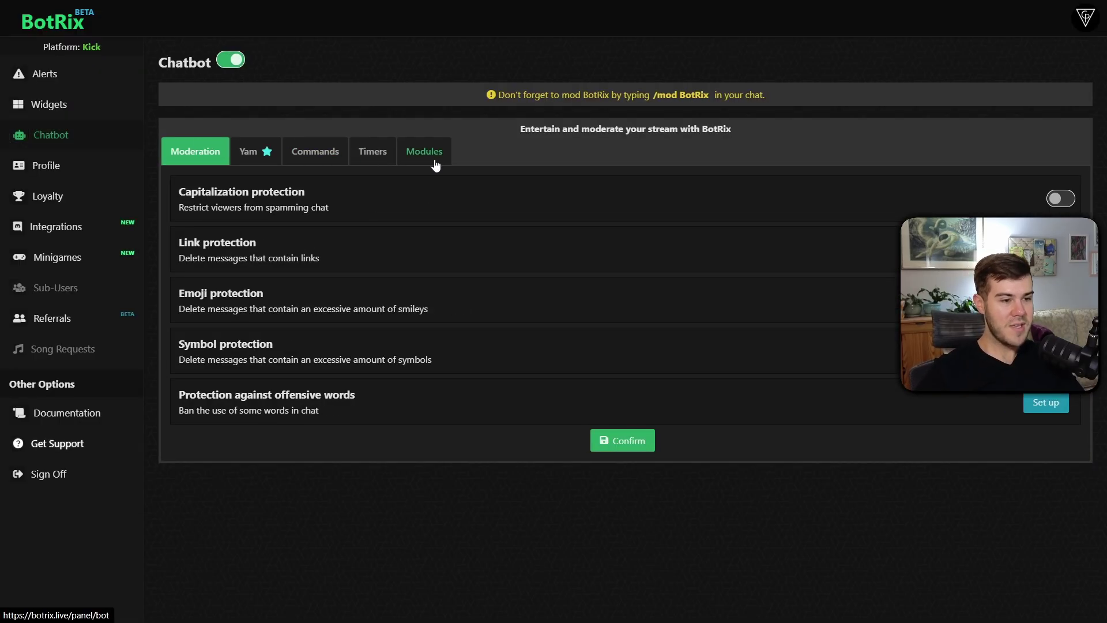
{"action": "left_click", "coordinate": [438, 163]}
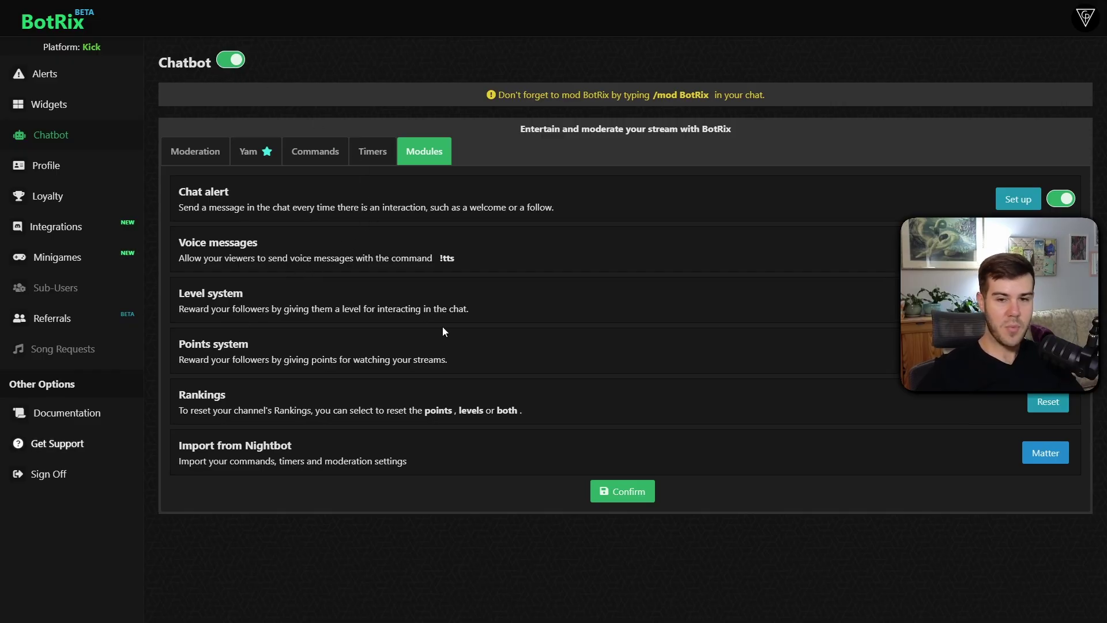
Step: Open the Loyalty settings and keep the 5 points every 5 minutes configuration
{"action": "left_click", "coordinate": [81, 207]}
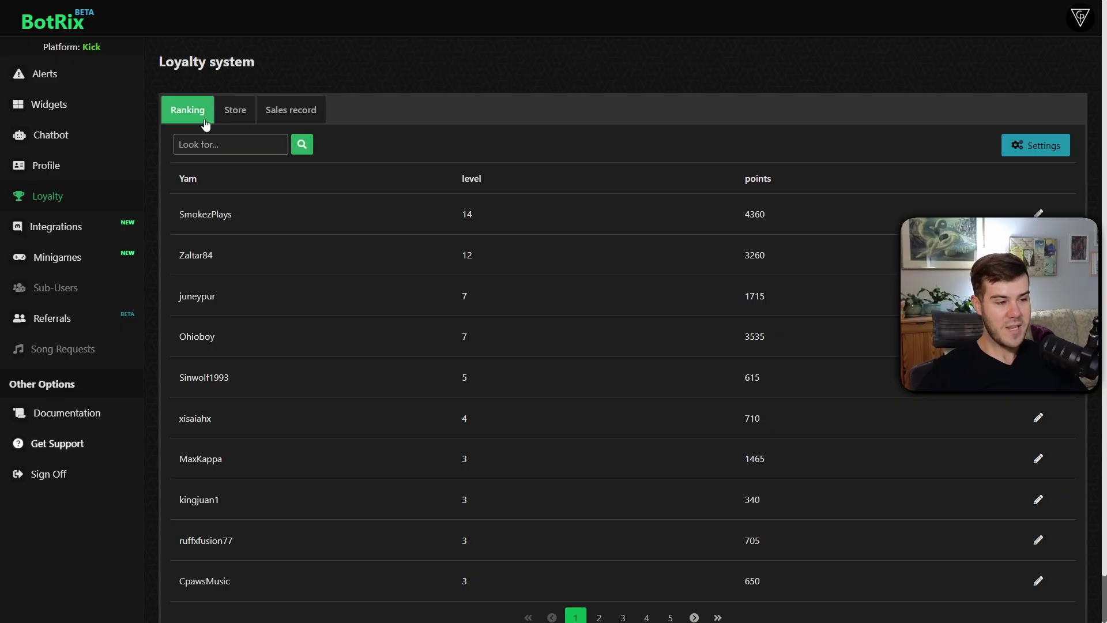
{"action": "scroll", "coordinate": [328, 409], "scroll_direction": "down", "scroll_amount": 1}
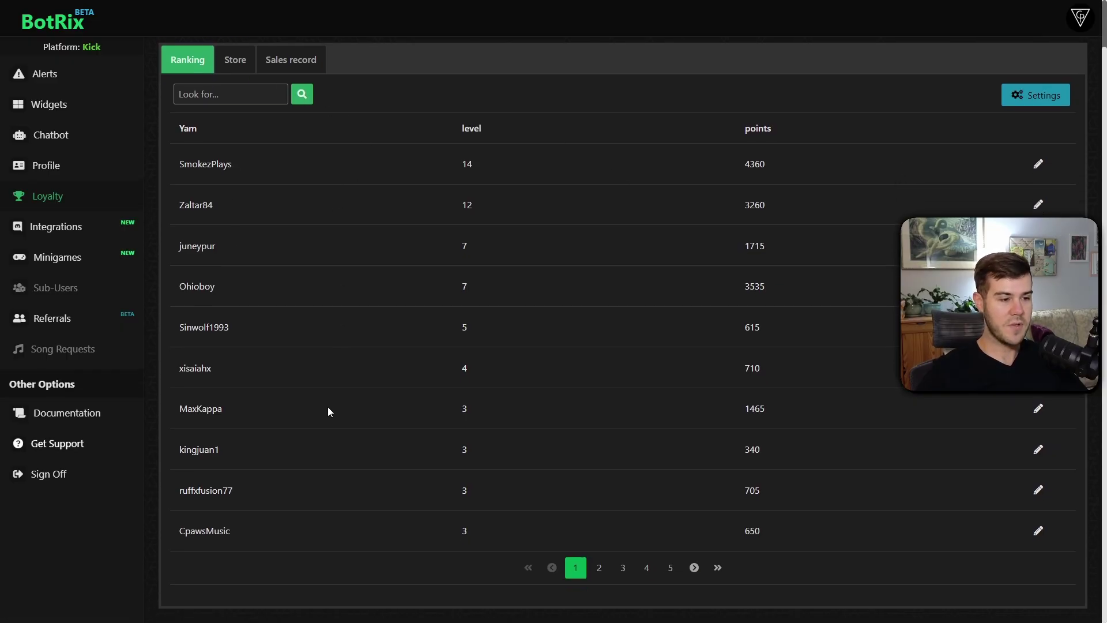
{"action": "scroll", "coordinate": [332, 398], "scroll_direction": "up", "scroll_amount": 1}
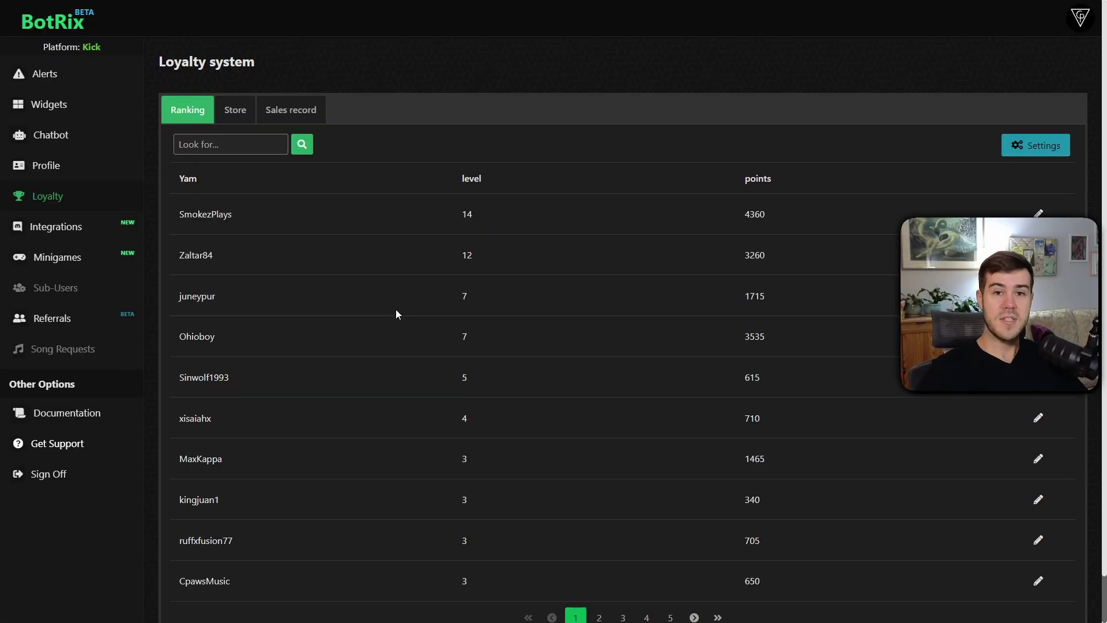
{"action": "left_click", "coordinate": [1026, 145]}
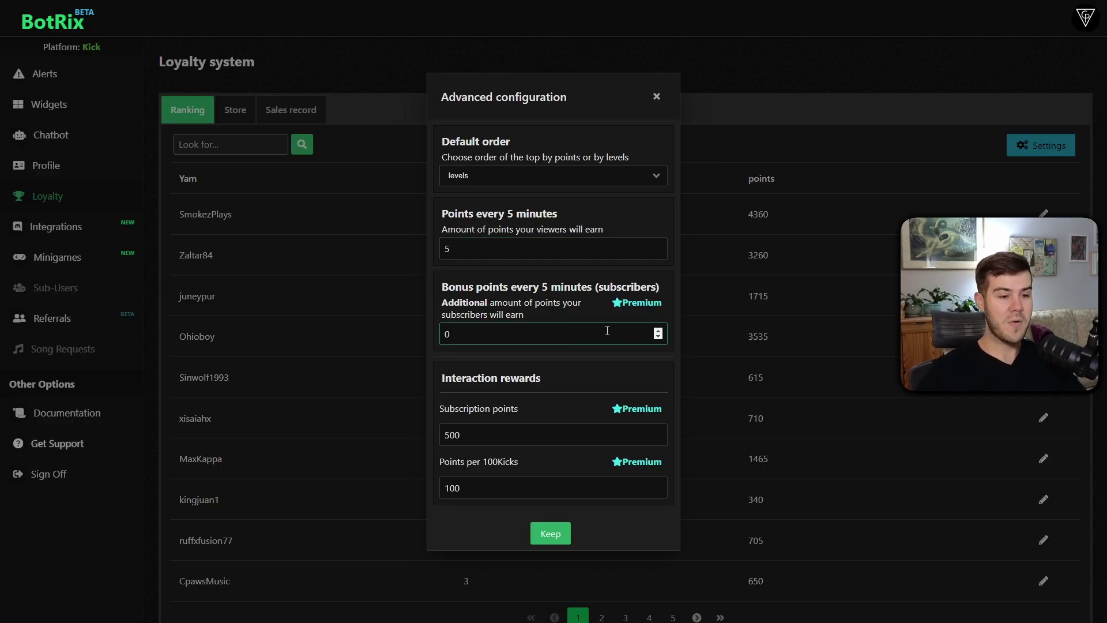
{"action": "key", "text": "Tab"}
{"action": "left_click", "coordinate": [483, 253]}
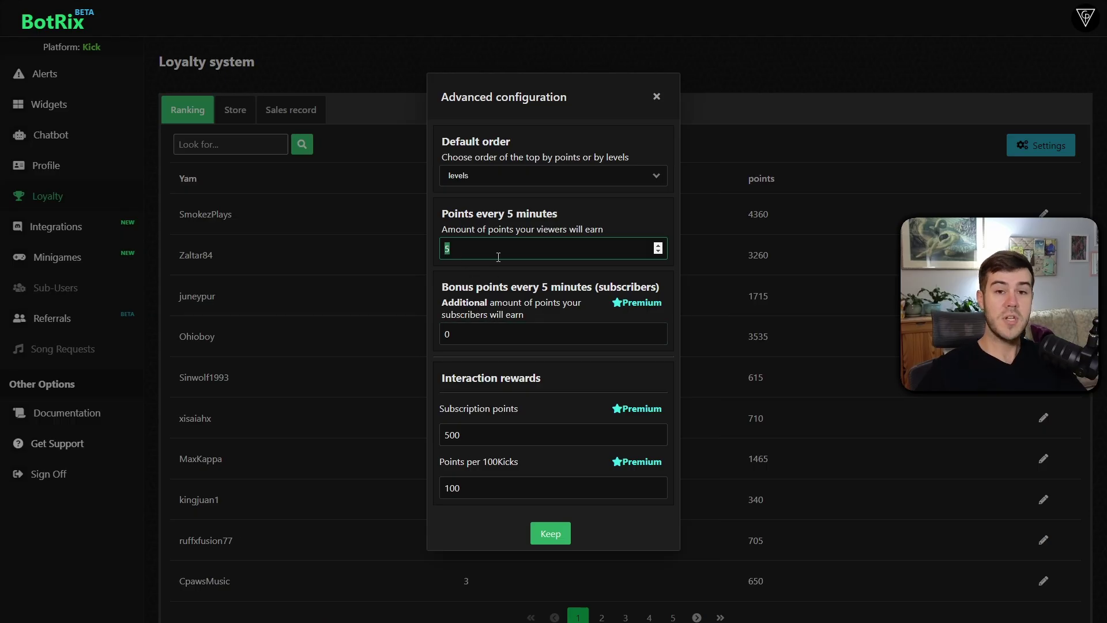
{"action": "left_click", "coordinate": [555, 533]}
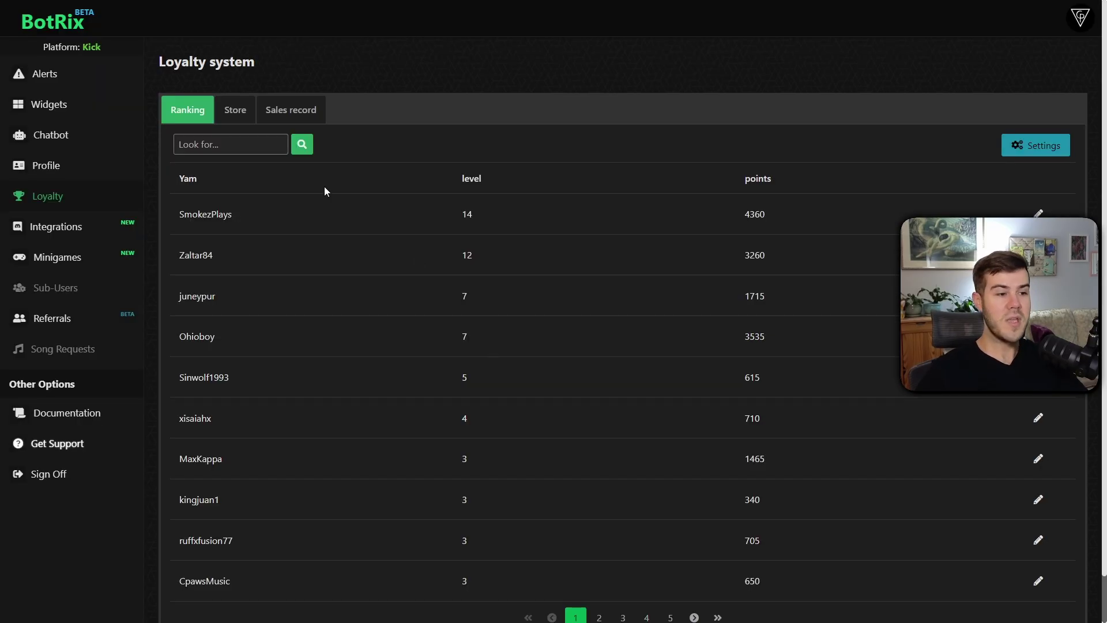
Step: Copy the widget URL from the Loyalty system's Store tab
{"action": "left_click", "coordinate": [241, 120]}
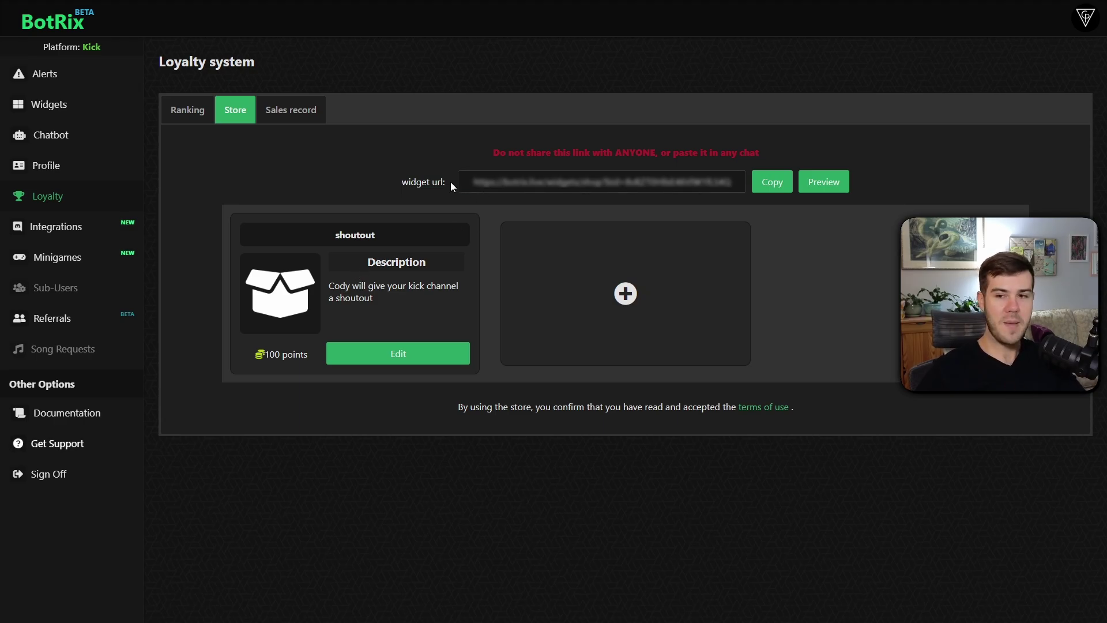
{"action": "left_click", "coordinate": [775, 183]}
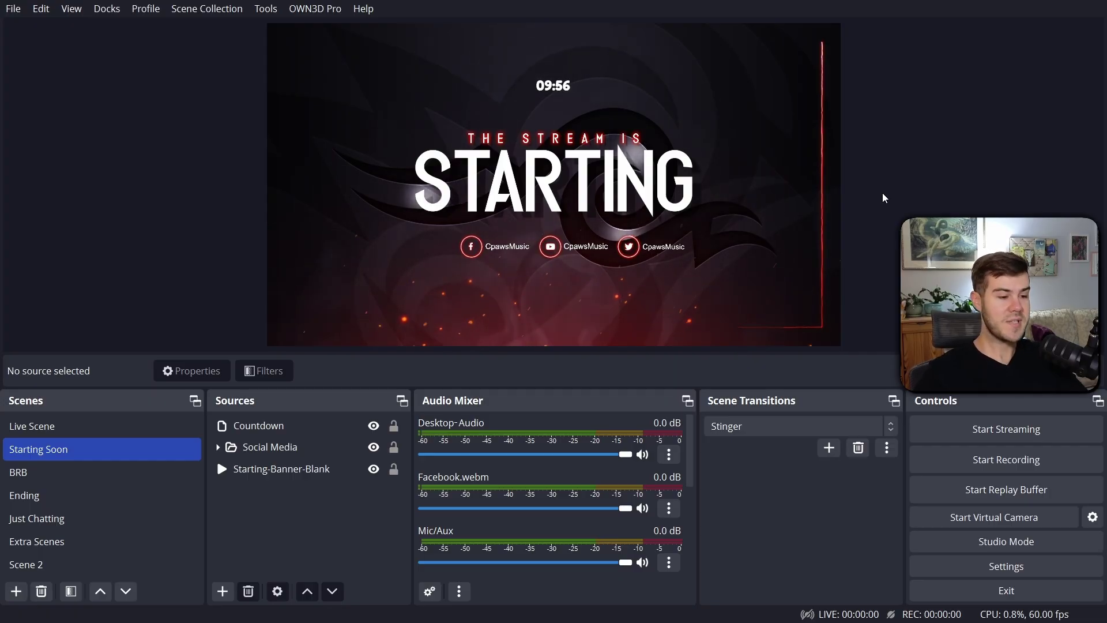
Step: Add a new browser source named Loyalty Alerts to the Starting Soon scene
{"action": "left_click", "coordinate": [236, 463]}
{"action": "left_click", "coordinate": [233, 501]}
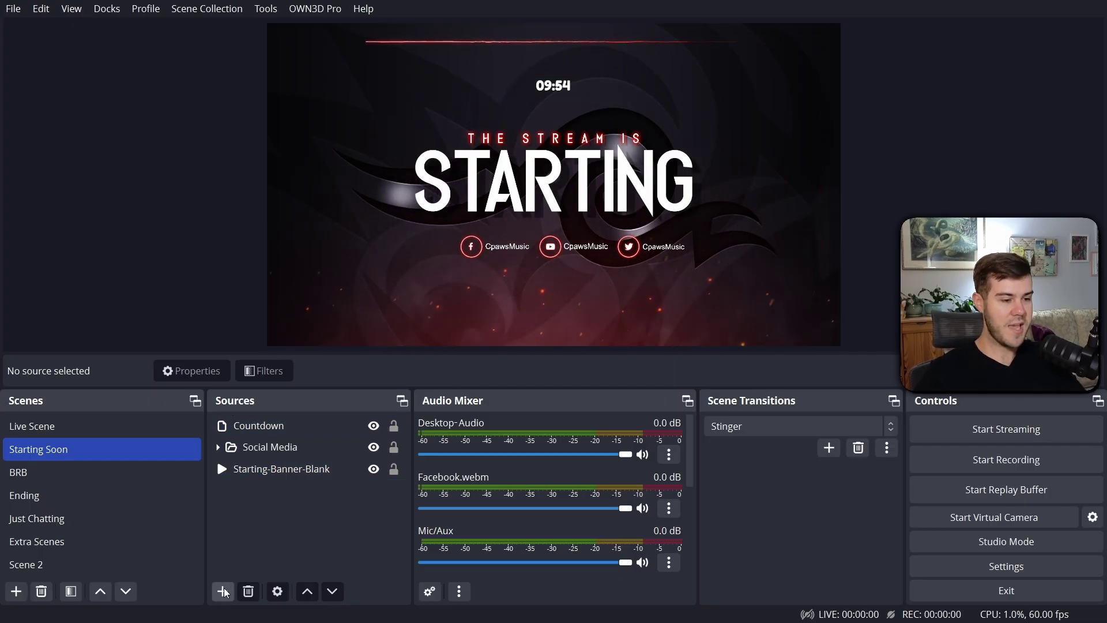
{"action": "left_click", "coordinate": [223, 592]}
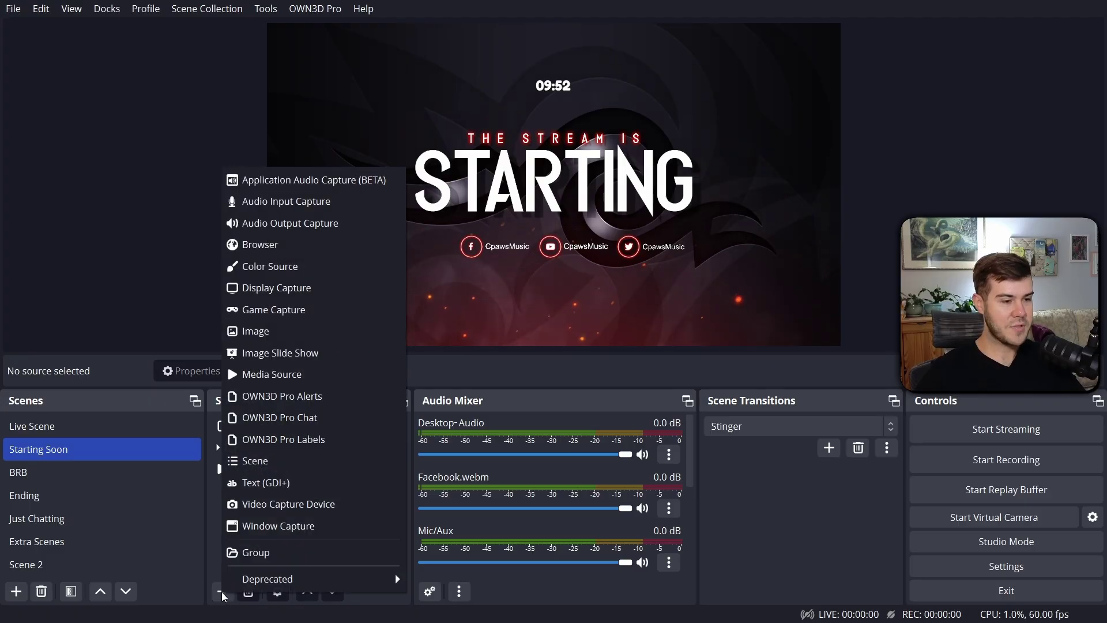
{"action": "left_click", "coordinate": [289, 245]}
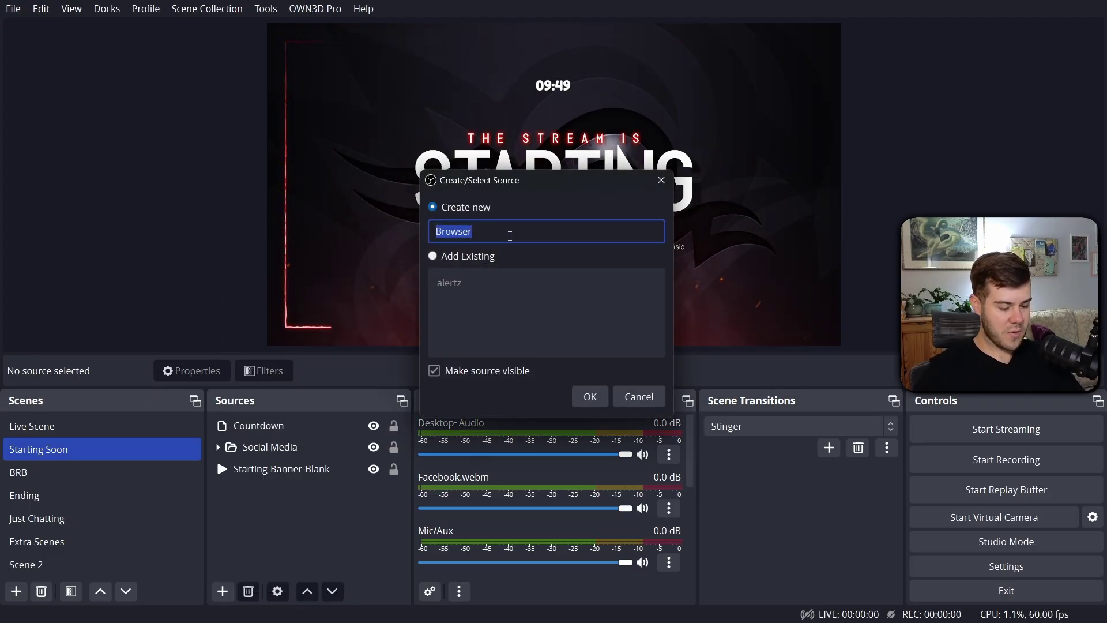
{"action": "type", "text": "Loyalty "}
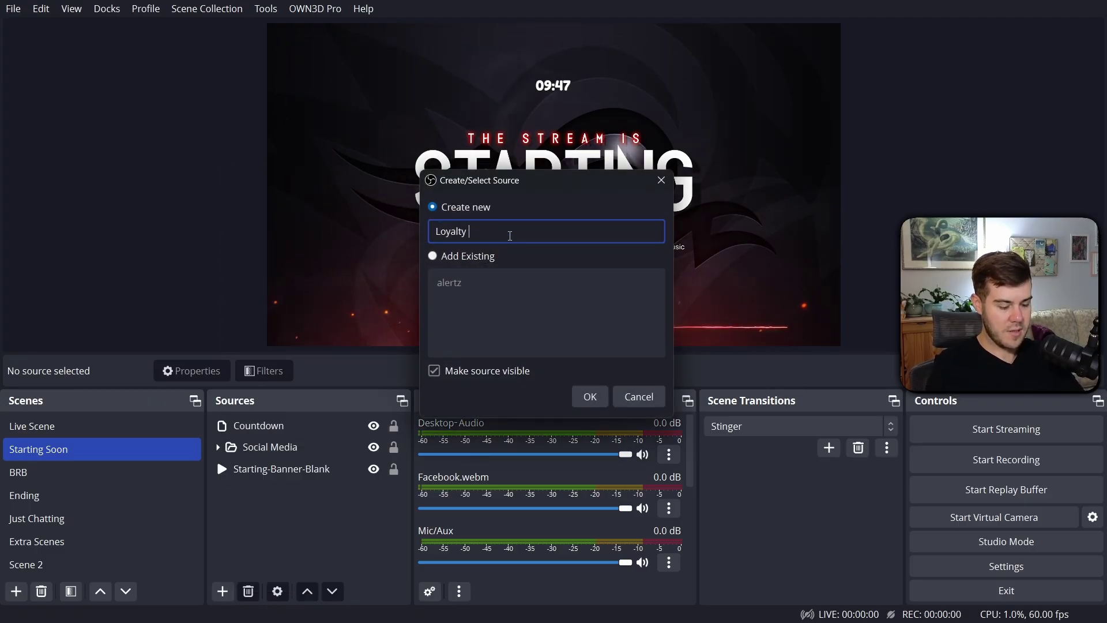
{"action": "type", "text": "Alerts"}
{"action": "key", "text": "Return"}
Step: Paste the BotRix store widget URL into its properties, confirm, and move the widget lower on the canvas
{"action": "triple_click", "coordinate": [550, 336]}
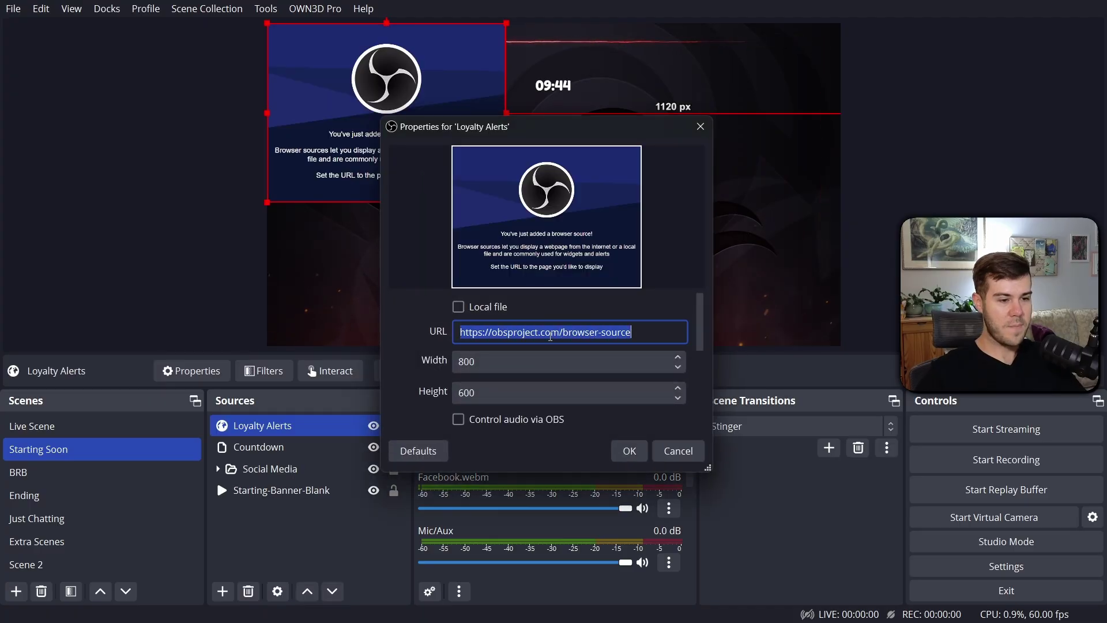
{"action": "key", "text": "ctrl+v"}
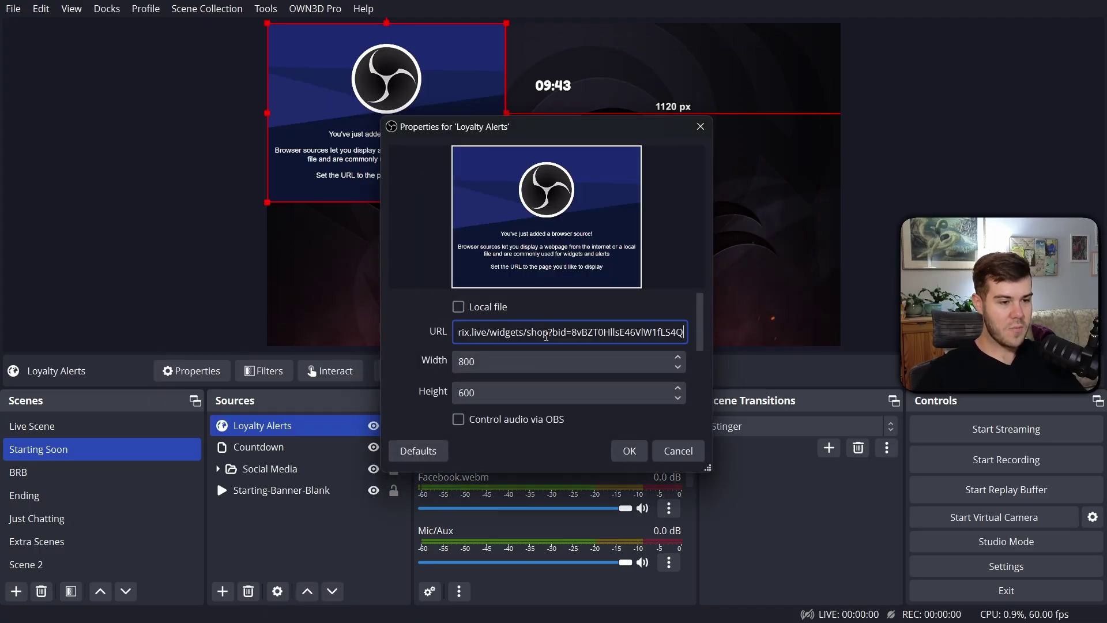
{"action": "left_click", "coordinate": [630, 451]}
{"action": "left_click_drag", "start_coordinate": [388, 106], "coordinate": [388, 154]}
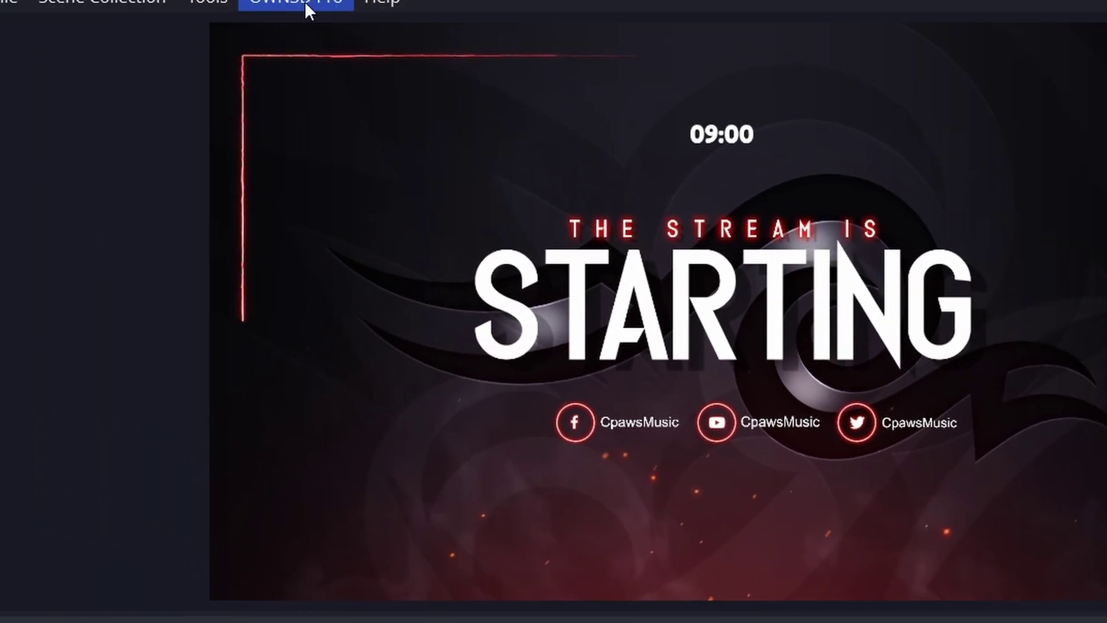
Step: Install the free Avoid overlay from the OWN3D Pro Overlay & Alerts Store
{"action": "left_click", "coordinate": [304, 6]}
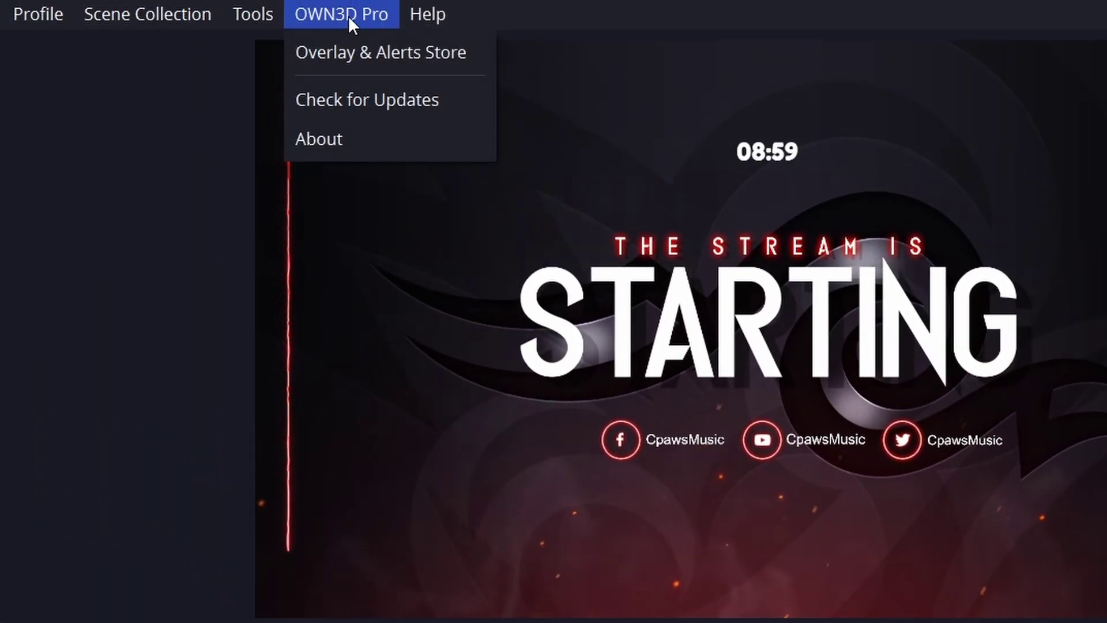
{"action": "left_click", "coordinate": [358, 53]}
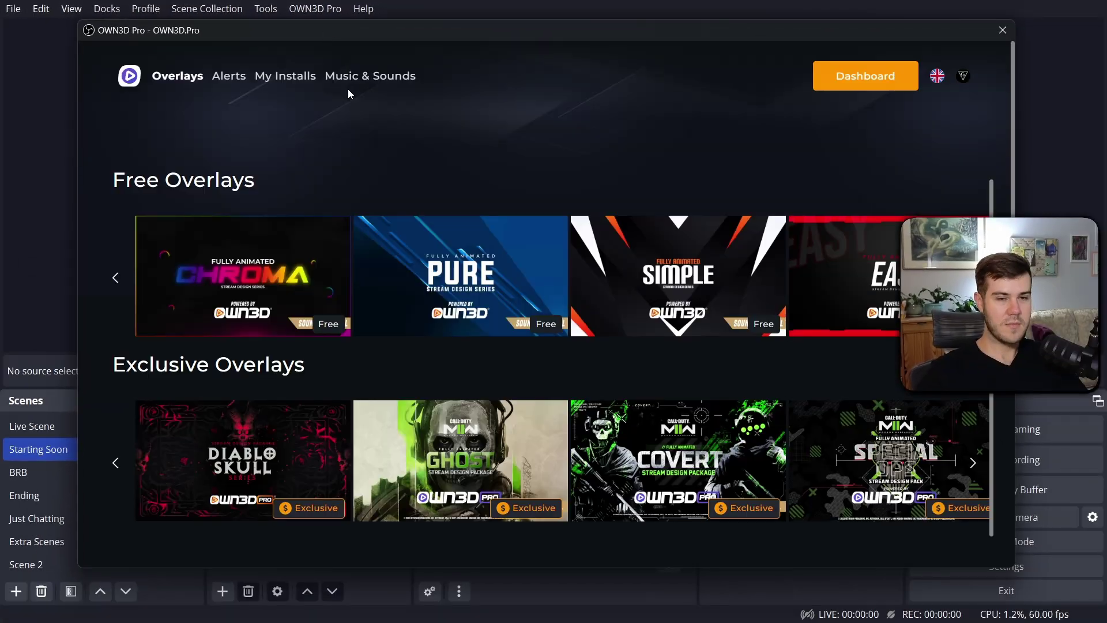
{"action": "left_click", "coordinate": [973, 277]}
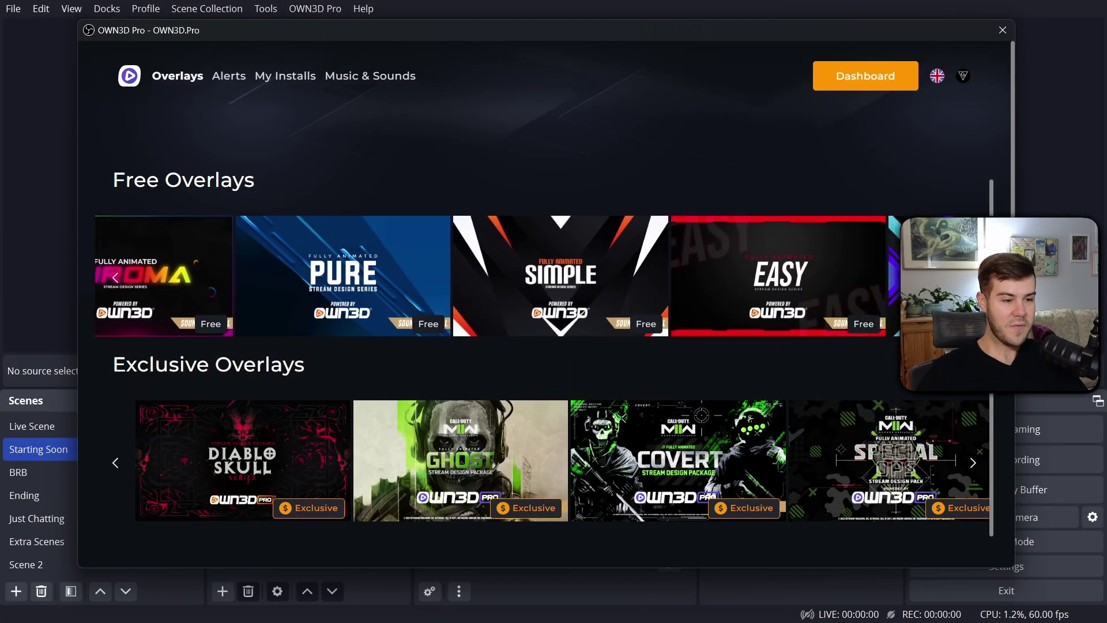
{"action": "mouse_move", "coordinate": [789, 269]}
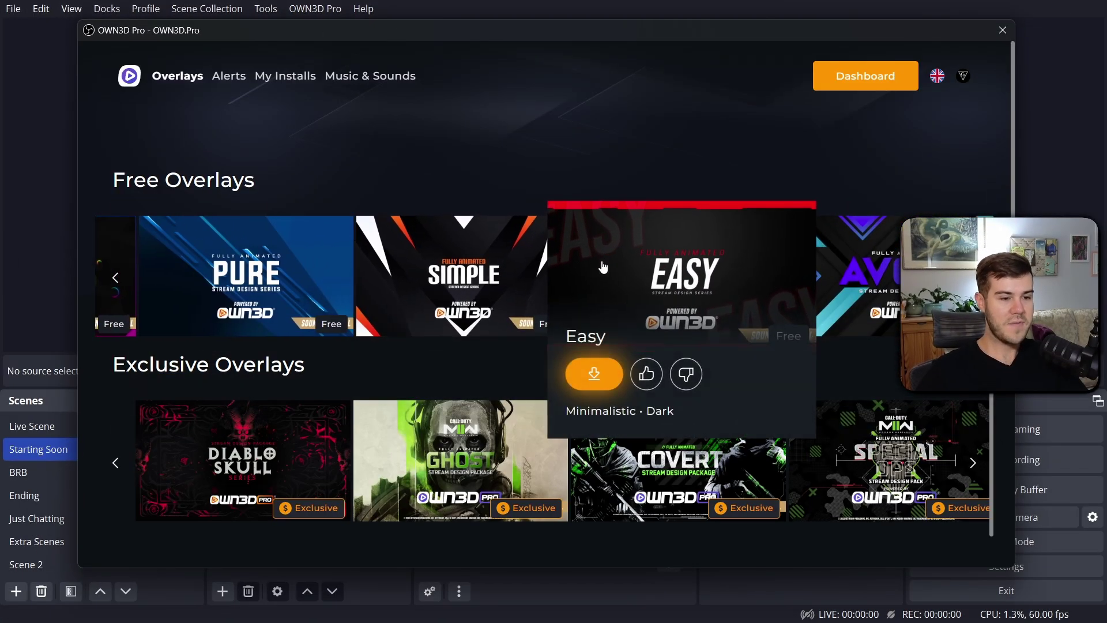
{"action": "left_click", "coordinate": [879, 276]}
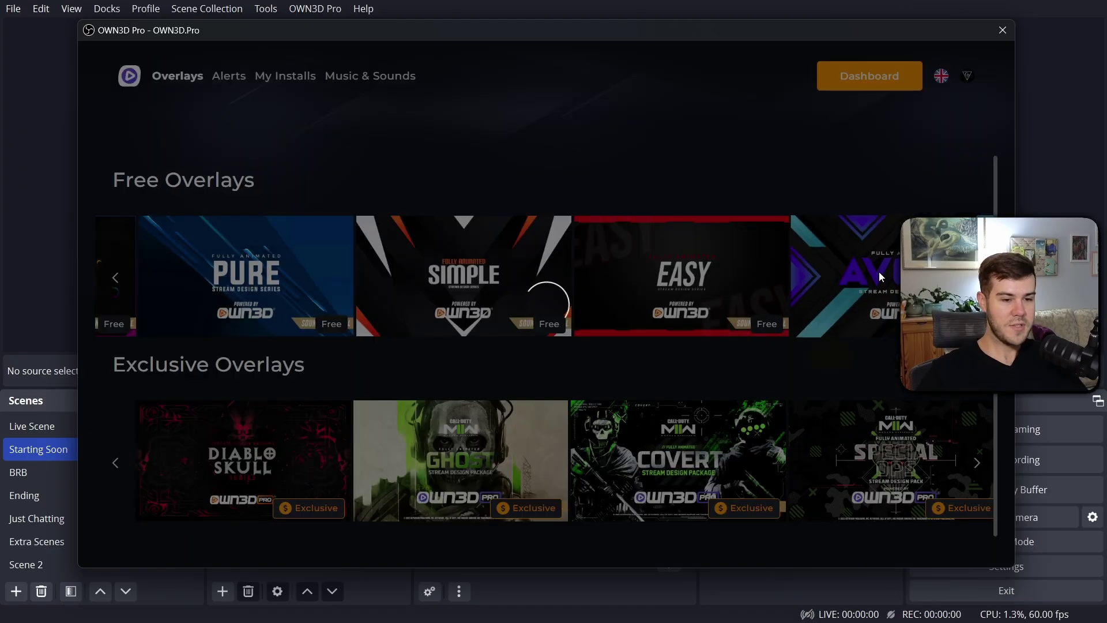
{"action": "scroll", "coordinate": [516, 278], "scroll_direction": "down", "scroll_amount": 2}
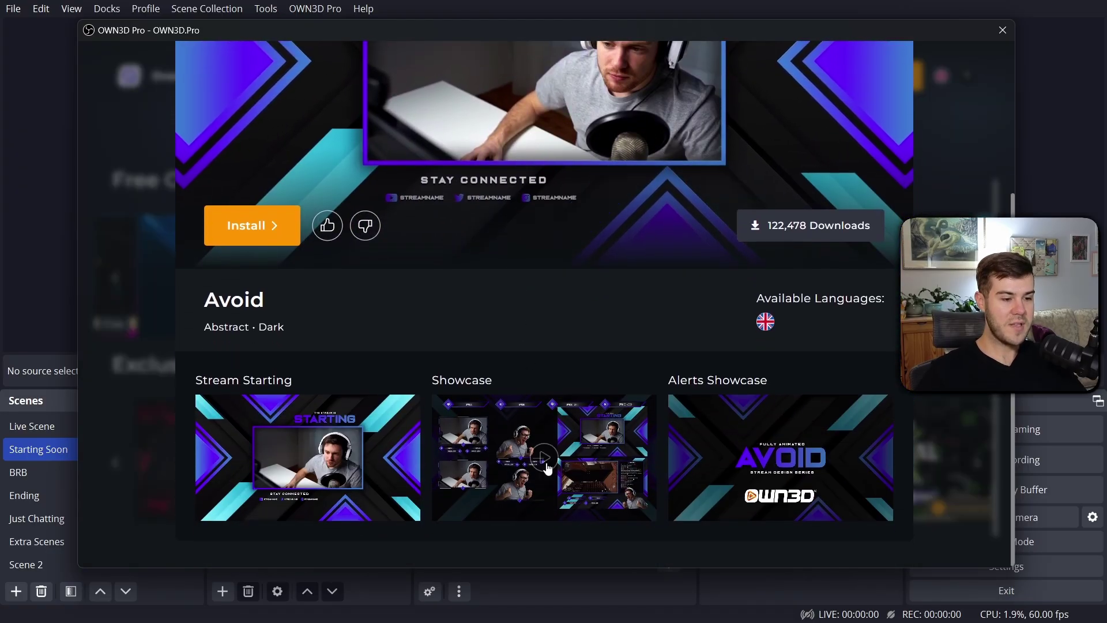
{"action": "scroll", "coordinate": [548, 472], "scroll_direction": "up", "scroll_amount": 3}
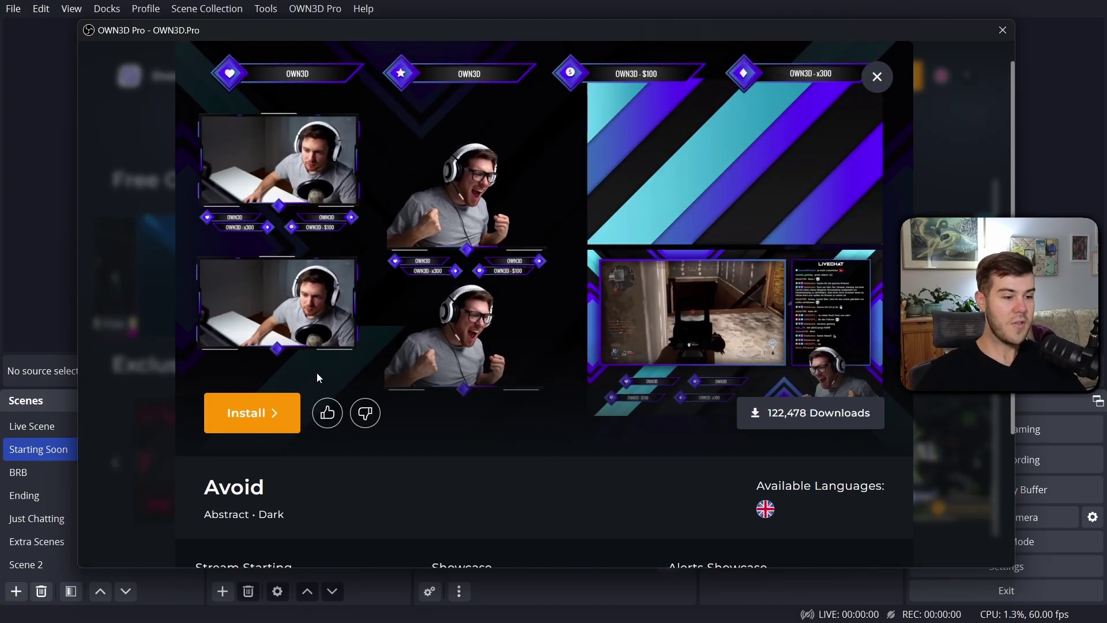
{"action": "left_click", "coordinate": [252, 413]}
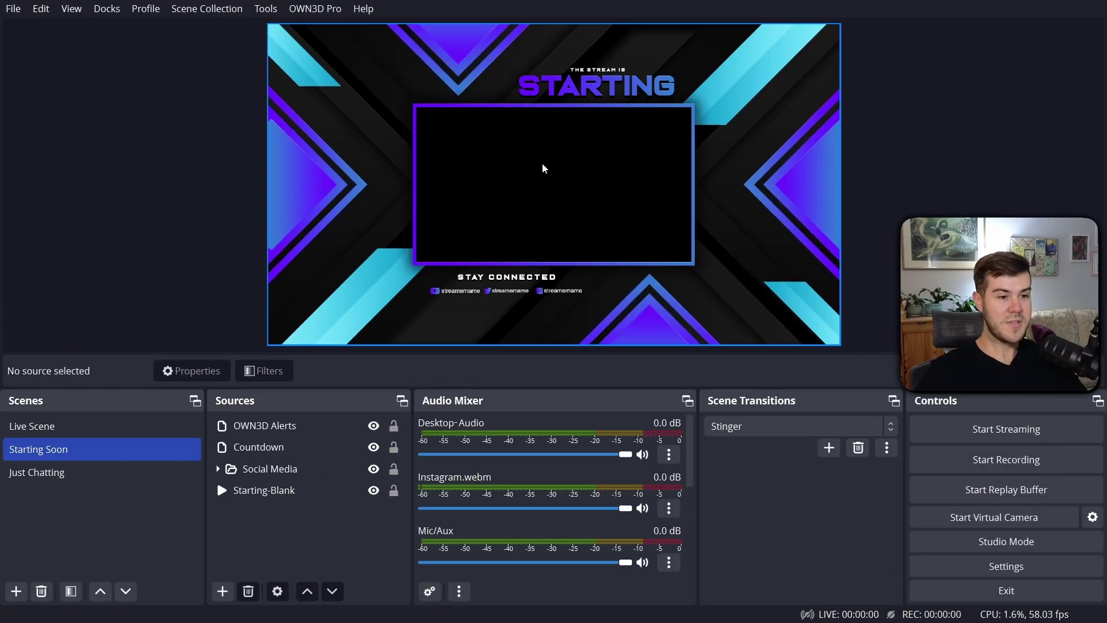
Step: Select the Live Scene, then switch the scene collection to Brave
{"action": "left_click", "coordinate": [87, 426]}
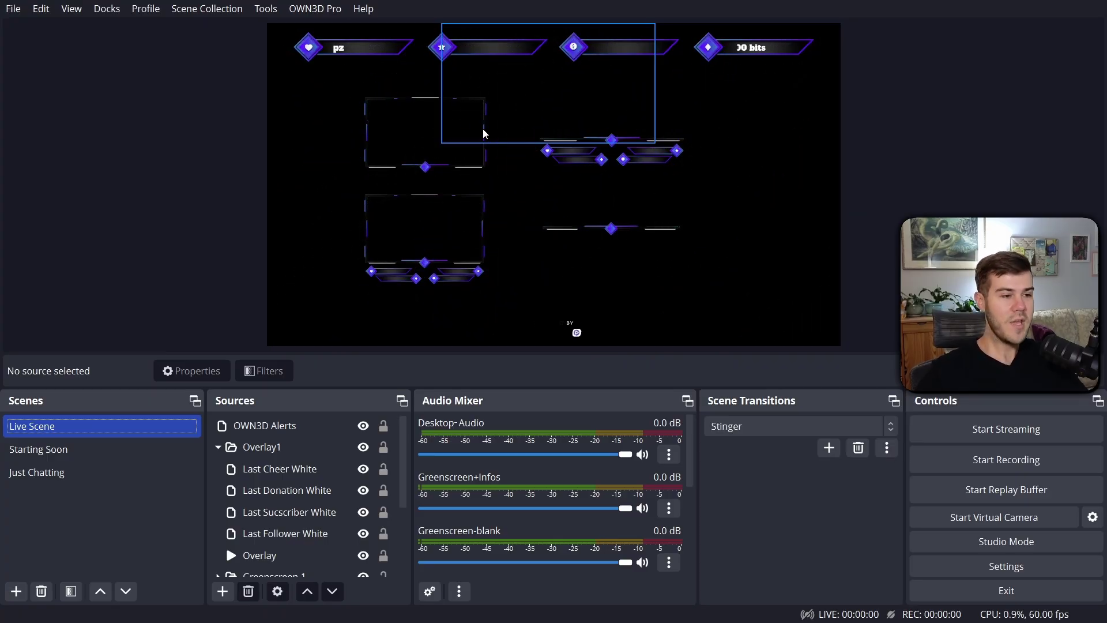
{"action": "left_click", "coordinate": [208, 9]}
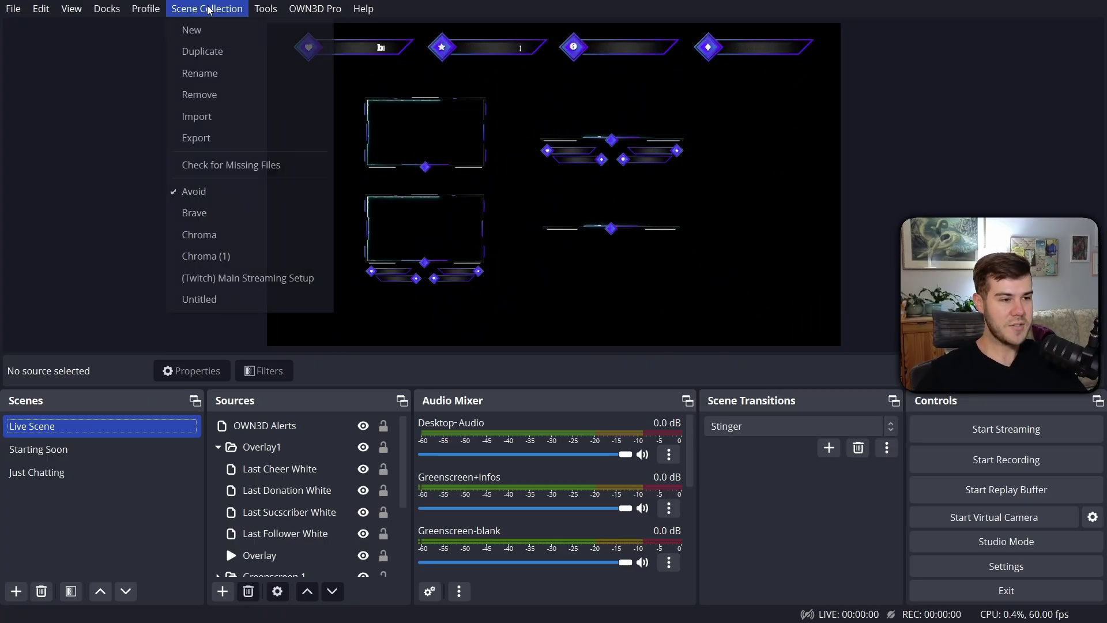
{"action": "left_click", "coordinate": [224, 215]}
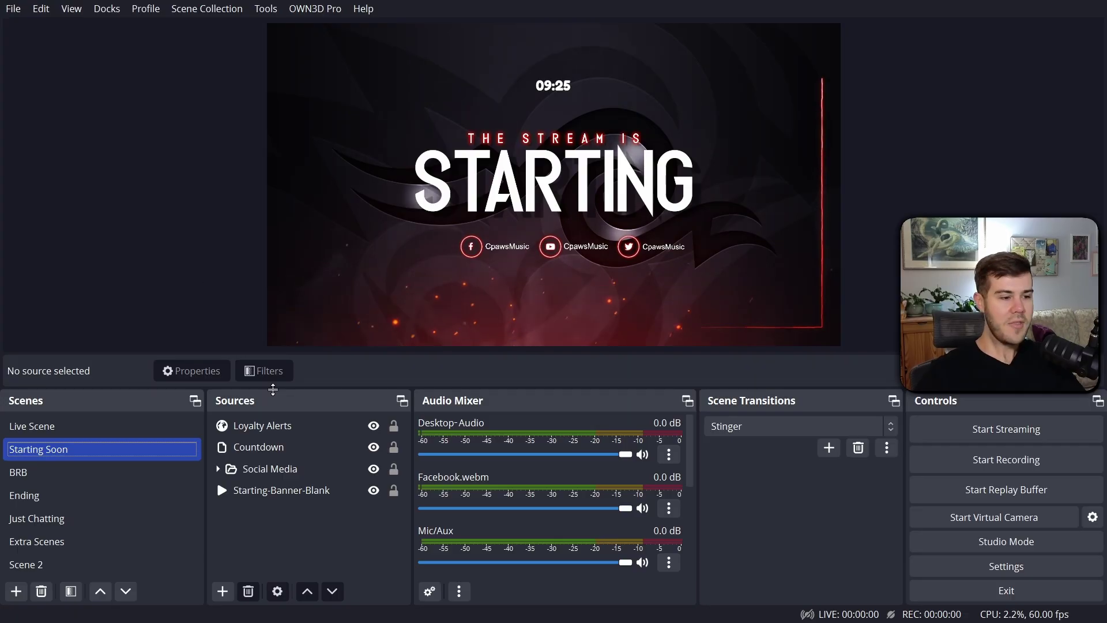
Step: Nudge the Loyalty Alerts overlay in OBS, then start a Jumpscare store item with command jumpscare and price 200
{"action": "left_click", "coordinate": [263, 425]}
{"action": "mouse_move", "coordinate": [383, 200]}
{"action": "left_mouse_down"}
{"action": "mouse_move", "coordinate": [468, 173]}
{"action": "mouse_move", "coordinate": [392, 210]}
{"action": "mouse_move", "coordinate": [388, 196]}
{"action": "left_mouse_up"}
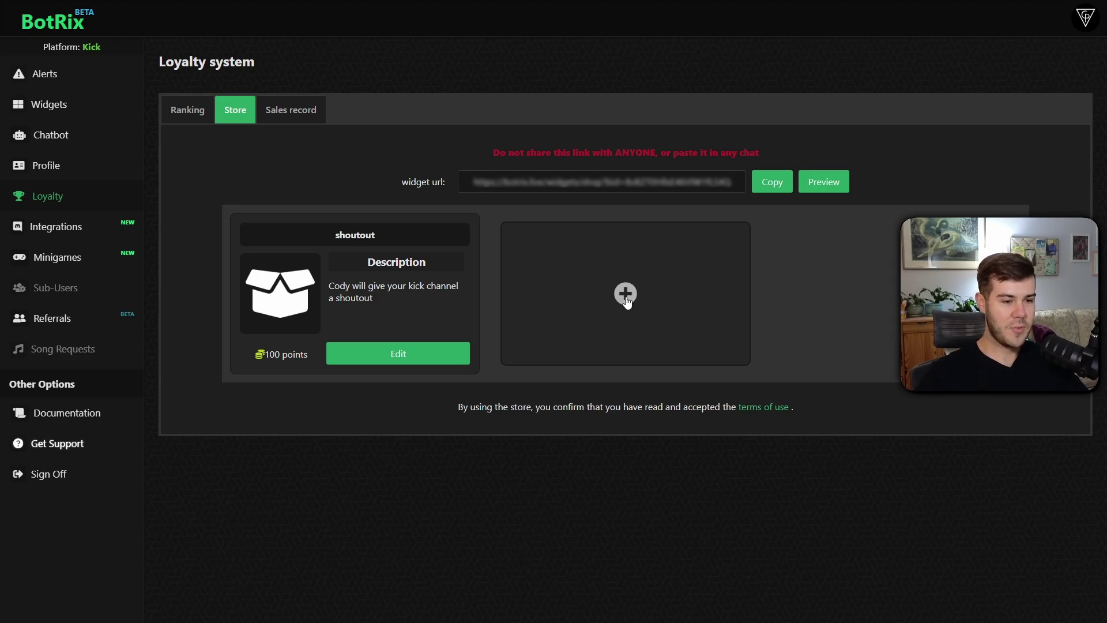
{"action": "left_click", "coordinate": [626, 298]}
{"action": "left_click", "coordinate": [516, 121]}
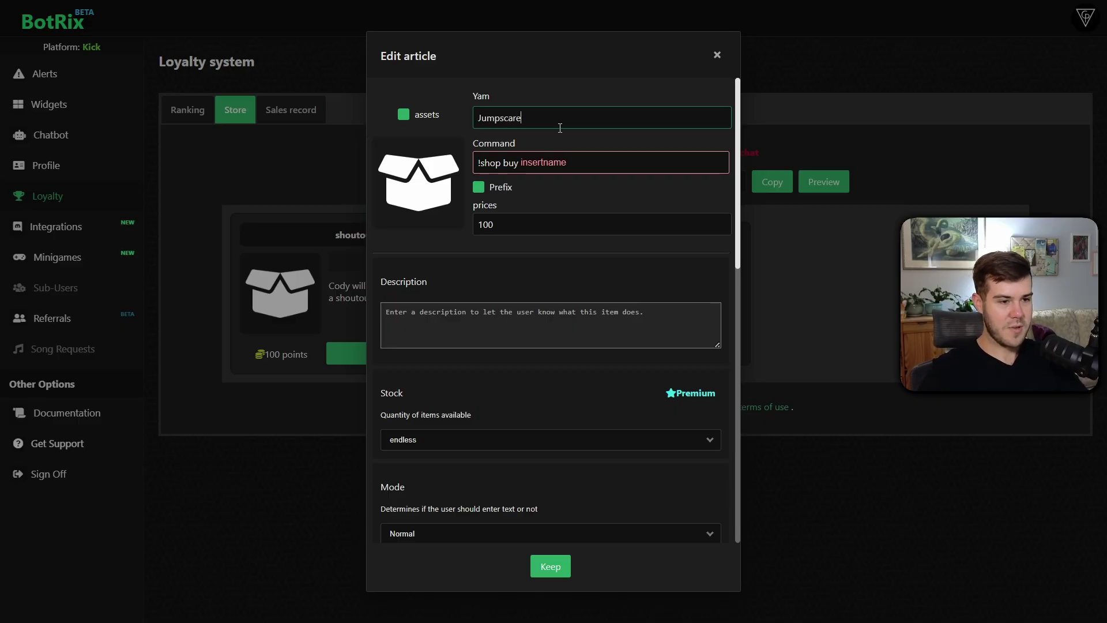
{"action": "left_click", "coordinate": [586, 167]}
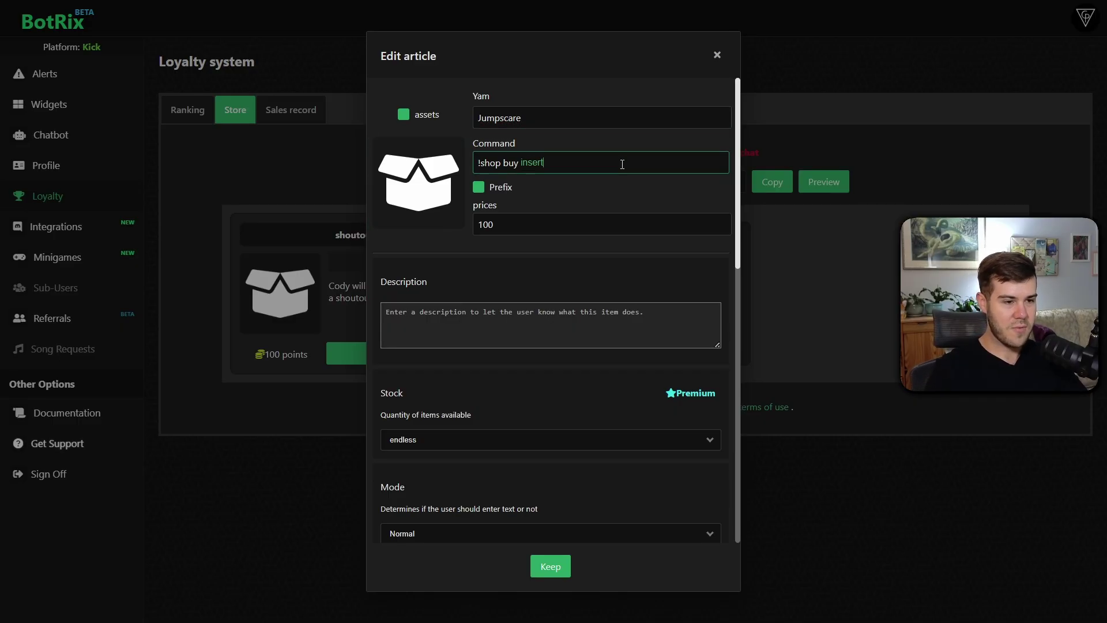
{"action": "type", "text": "jumpscare"}
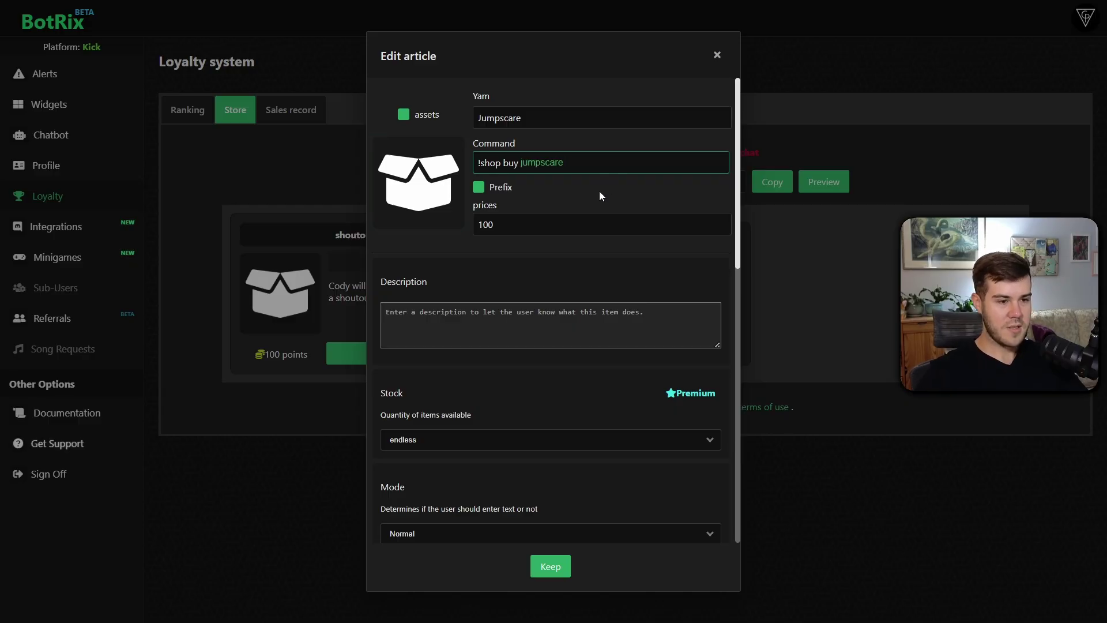
{"action": "left_click", "coordinate": [521, 225]}
{"action": "double_click", "coordinate": [497, 225]}
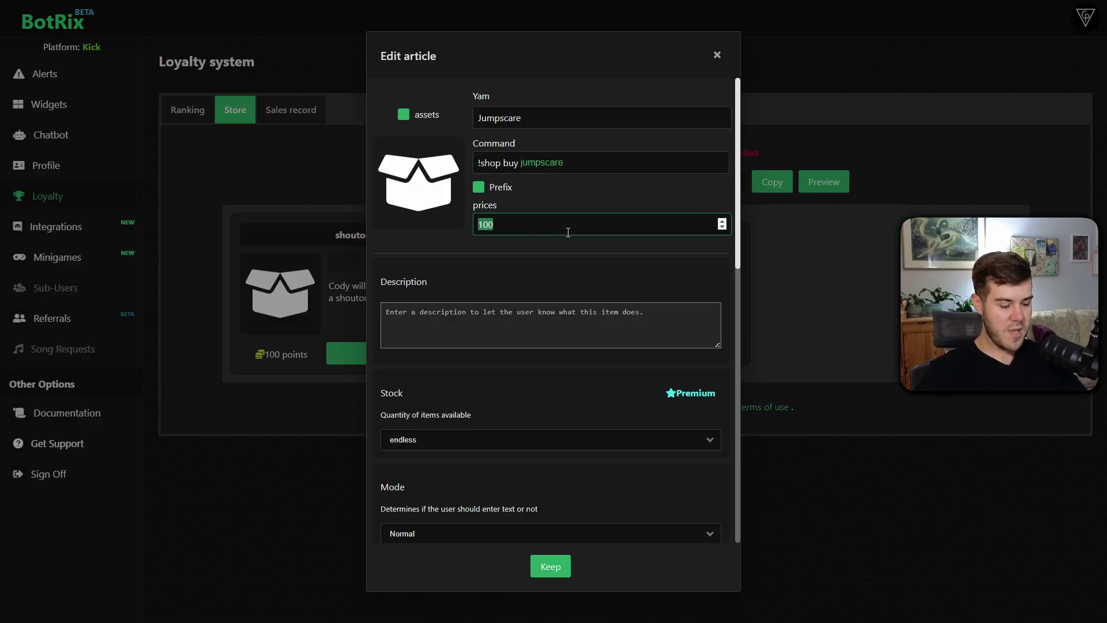
{"action": "type", "text": "20"}
{"action": "type", "text": "0"}
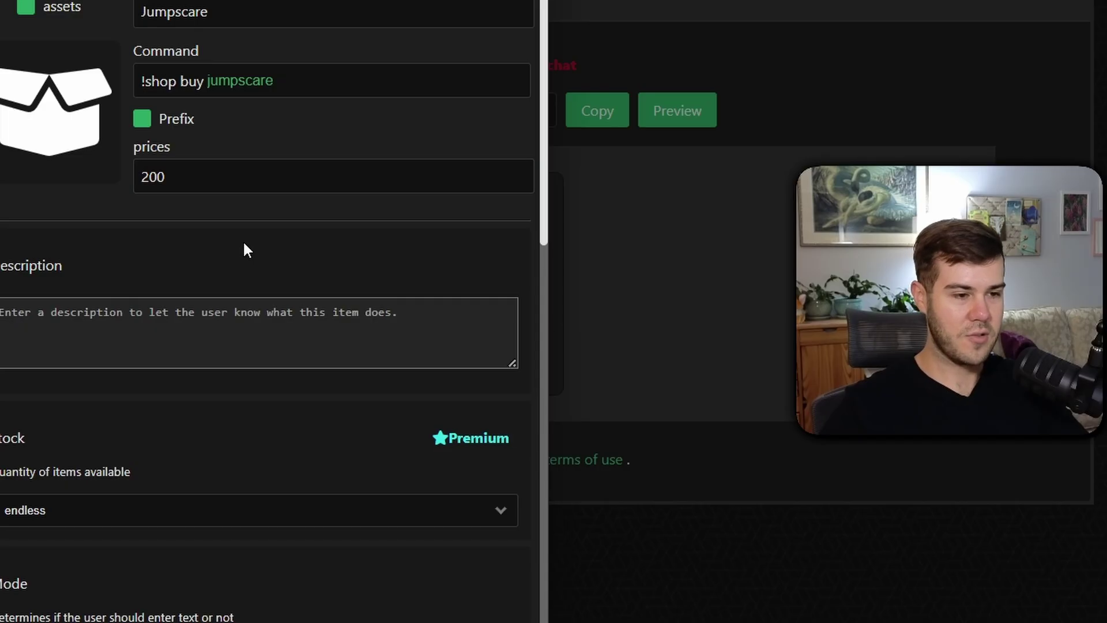
Step: Give the item its scare description, keep the Normal mode and set a 1-minute cooldown
{"action": "scroll", "coordinate": [540, 270], "scroll_direction": "down", "scroll_amount": 1}
{"action": "left_click", "coordinate": [523, 257]}
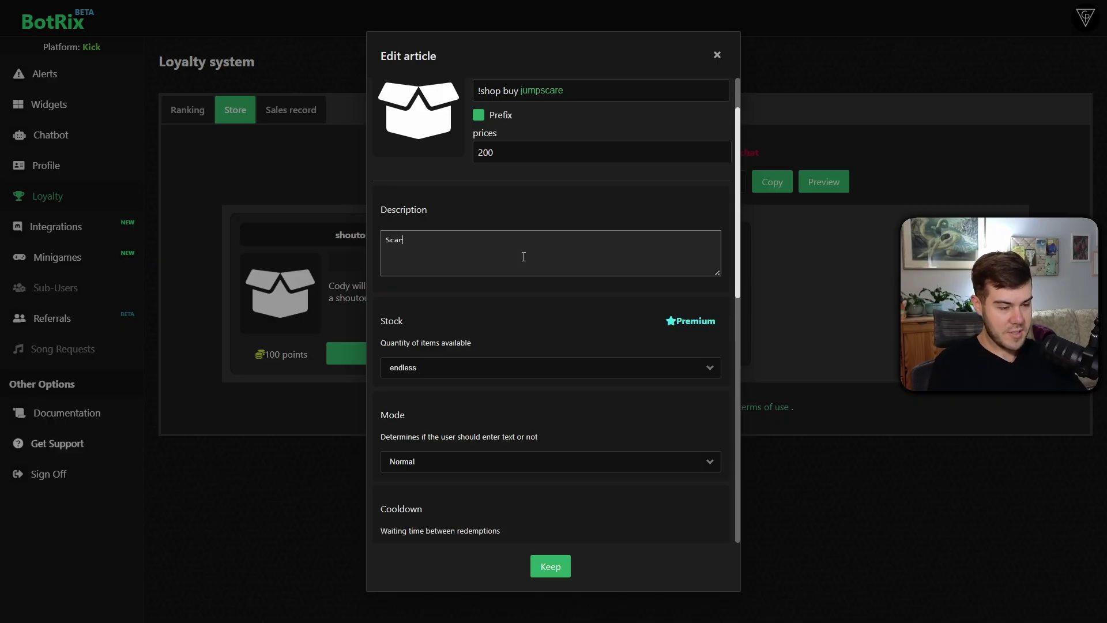
{"action": "type", "text": "Scare cody with this re"}
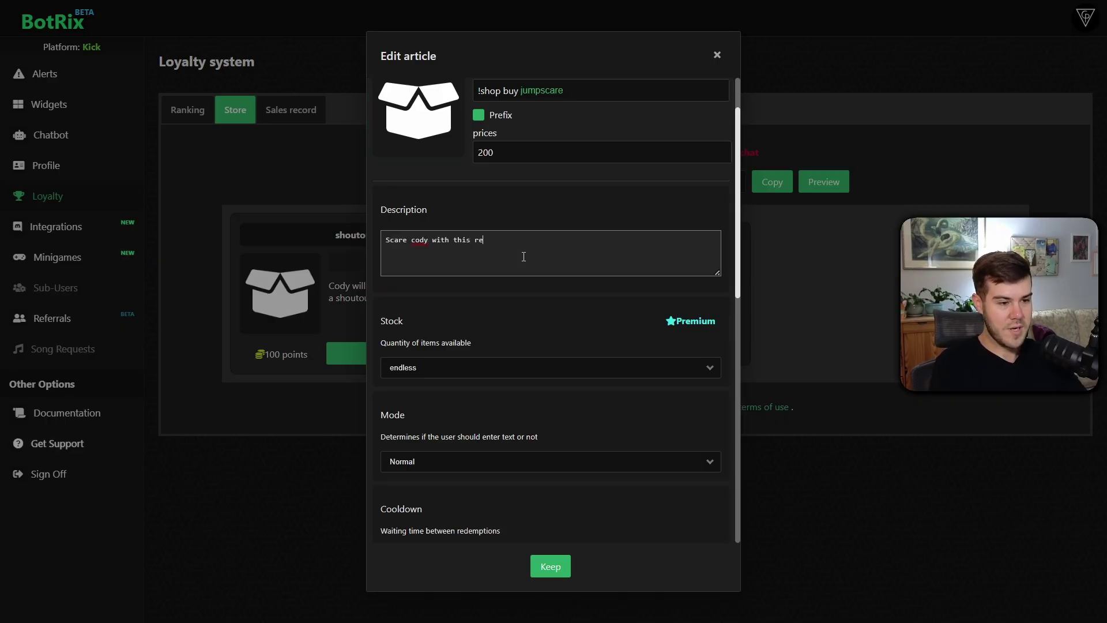
{"action": "type", "text": "demption"}
{"action": "scroll", "coordinate": [467, 261], "scroll_direction": "down", "scroll_amount": 2}
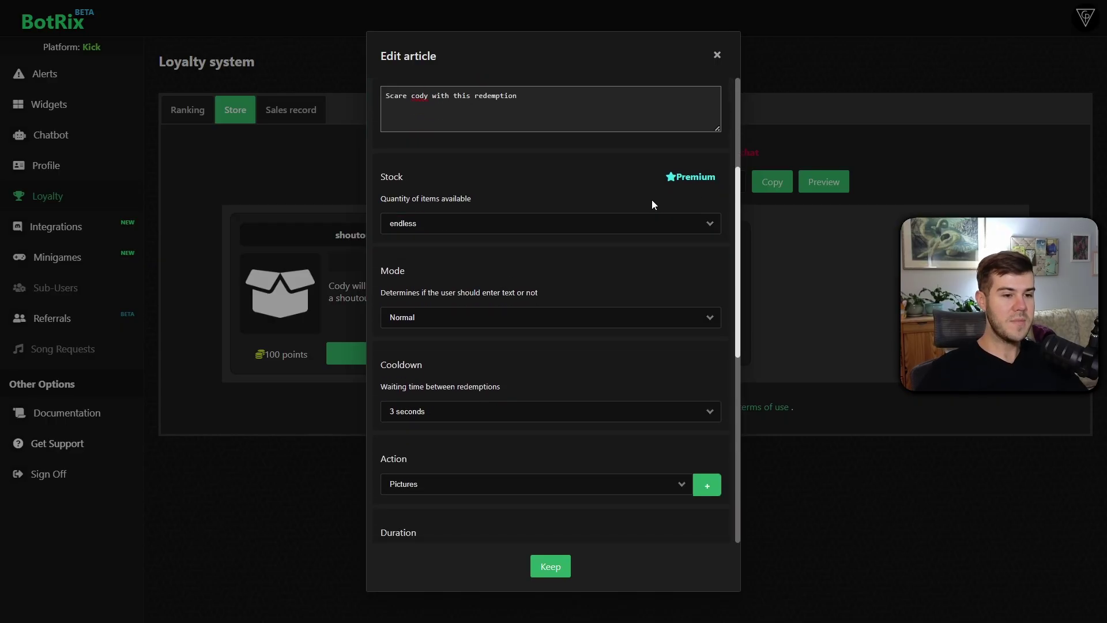
{"action": "scroll", "coordinate": [597, 195], "scroll_direction": "down", "scroll_amount": 1}
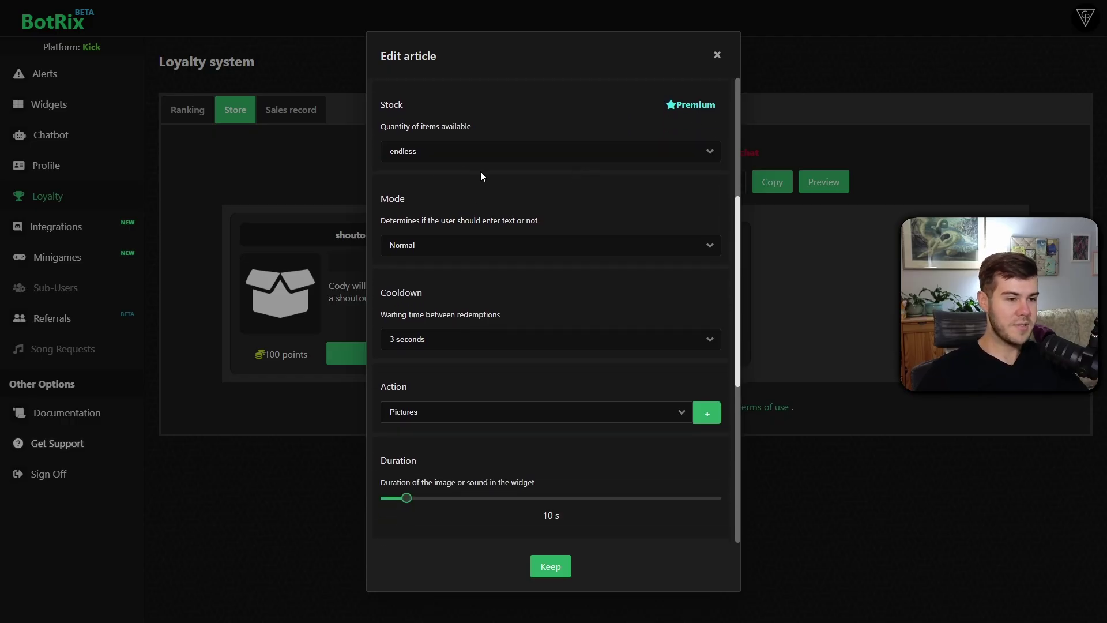
{"action": "left_click", "coordinate": [440, 250]}
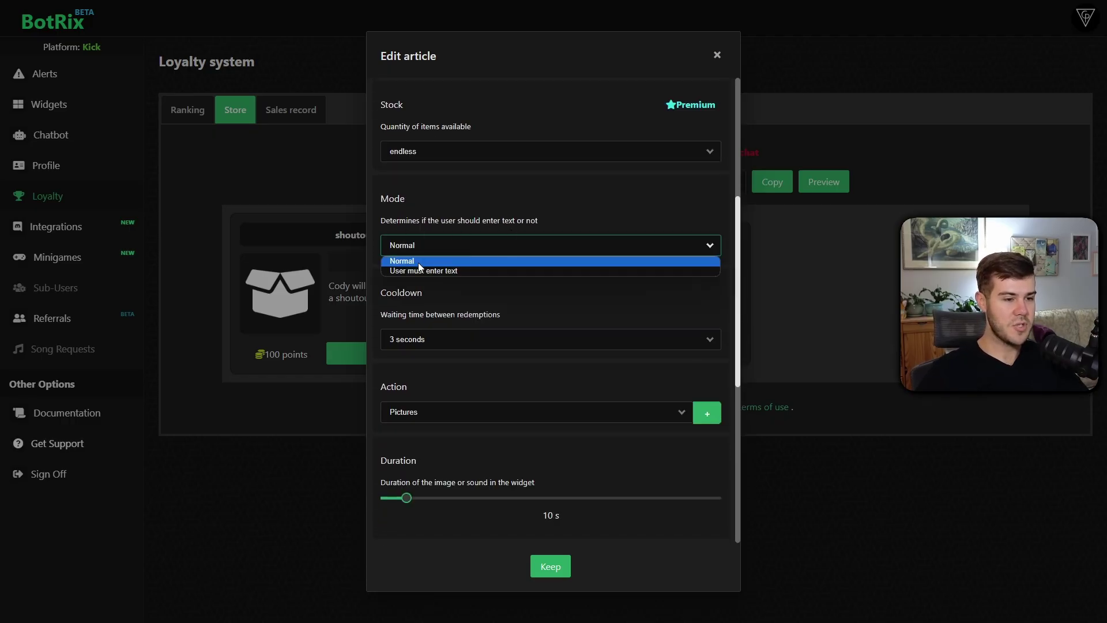
{"action": "left_click", "coordinate": [457, 262]}
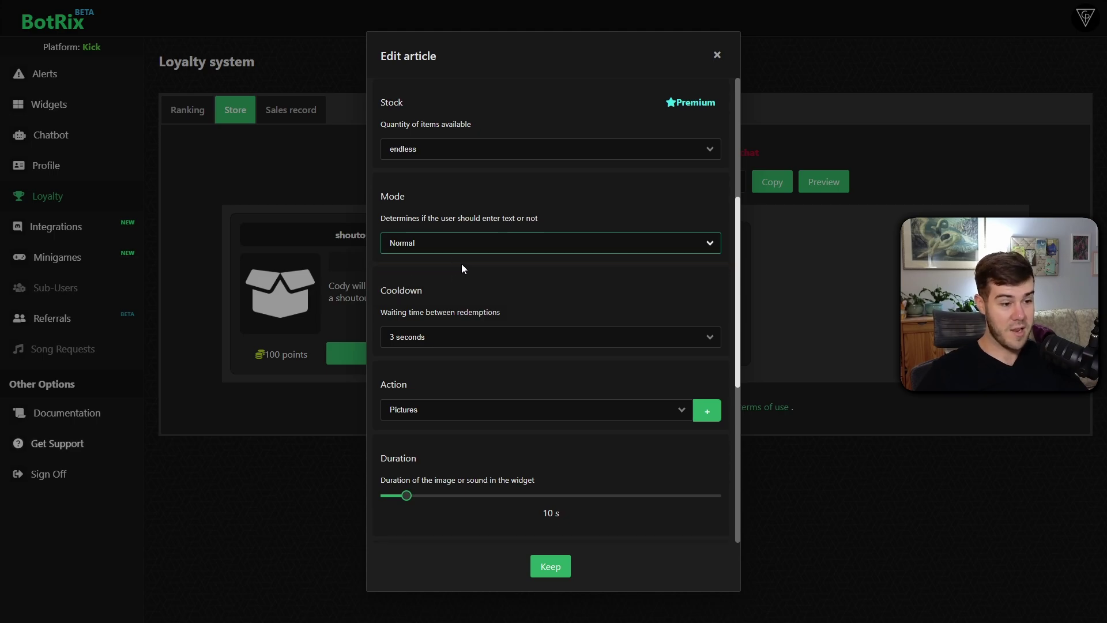
{"action": "scroll", "coordinate": [461, 266], "scroll_direction": "down", "scroll_amount": 2}
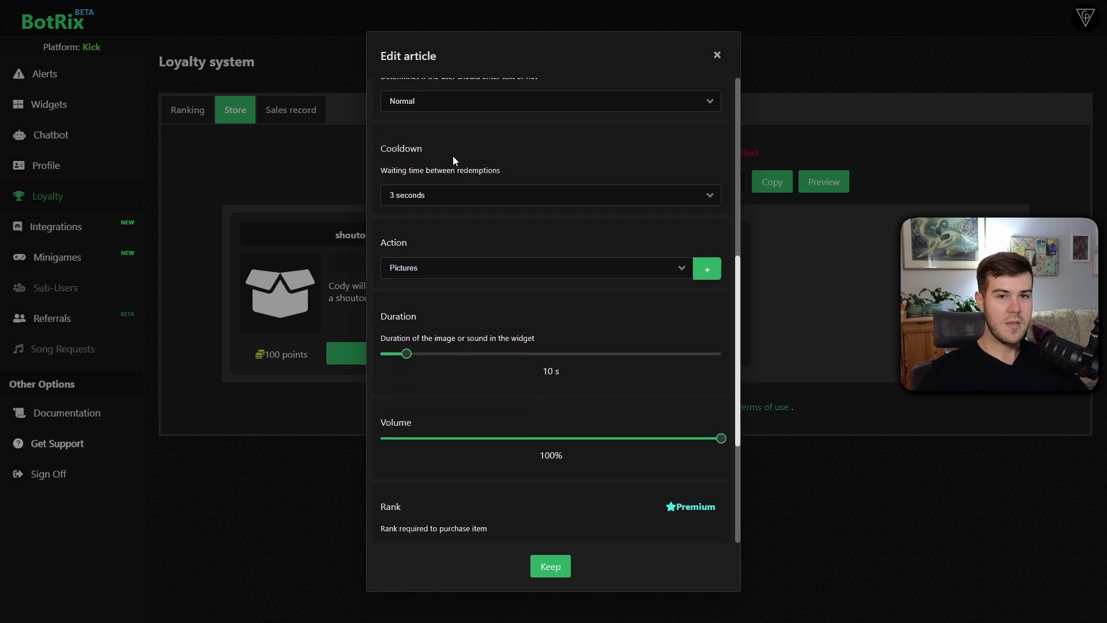
{"action": "left_click", "coordinate": [452, 190]}
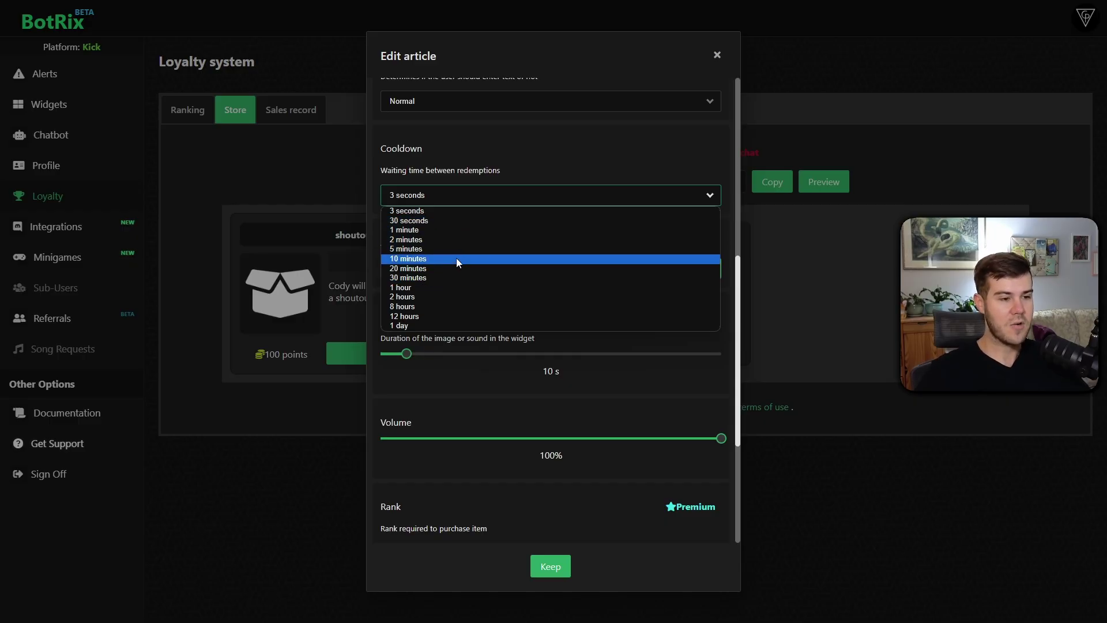
{"action": "left_click", "coordinate": [457, 230]}
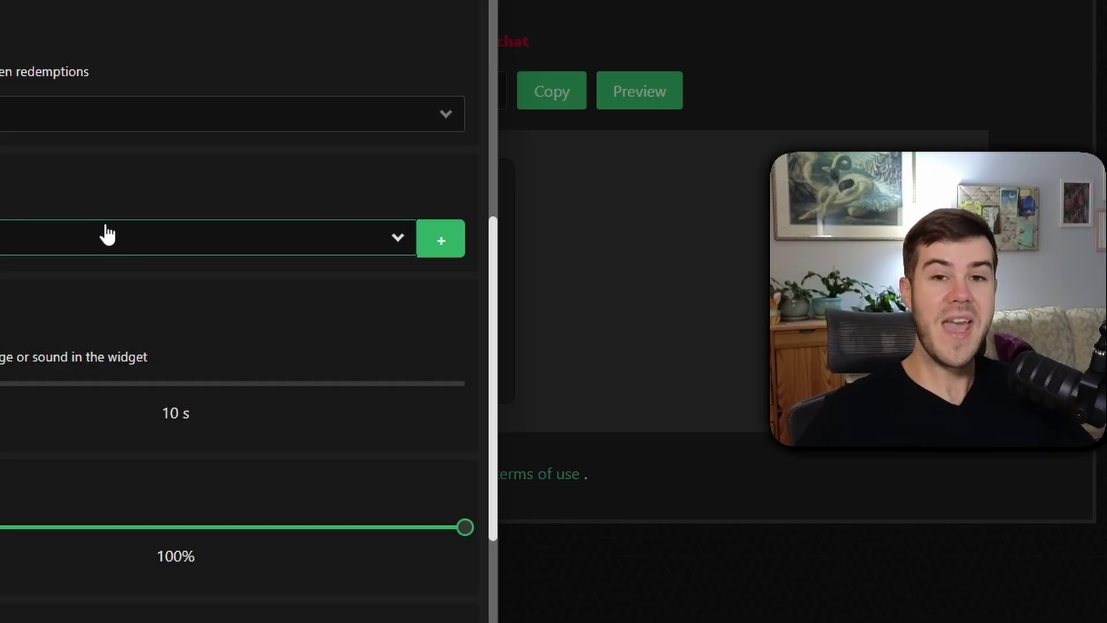
Step: Add a Pictures action to the item and switch the action type to Audio
{"action": "scroll", "coordinate": [509, 254], "scroll_direction": "down", "scroll_amount": 1}
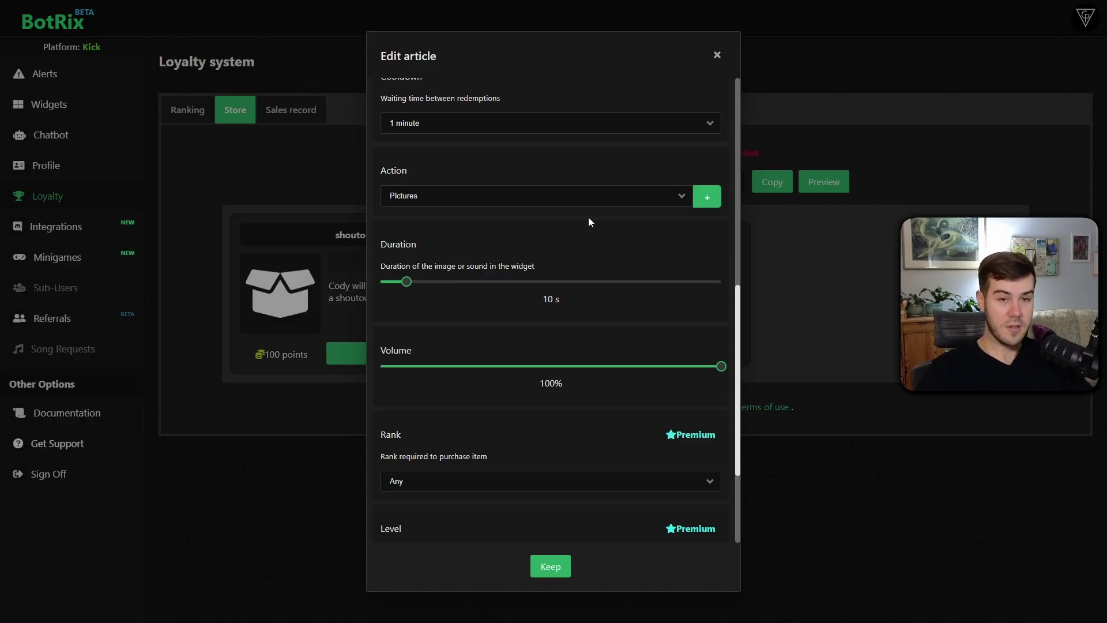
{"action": "left_click", "coordinate": [456, 201]}
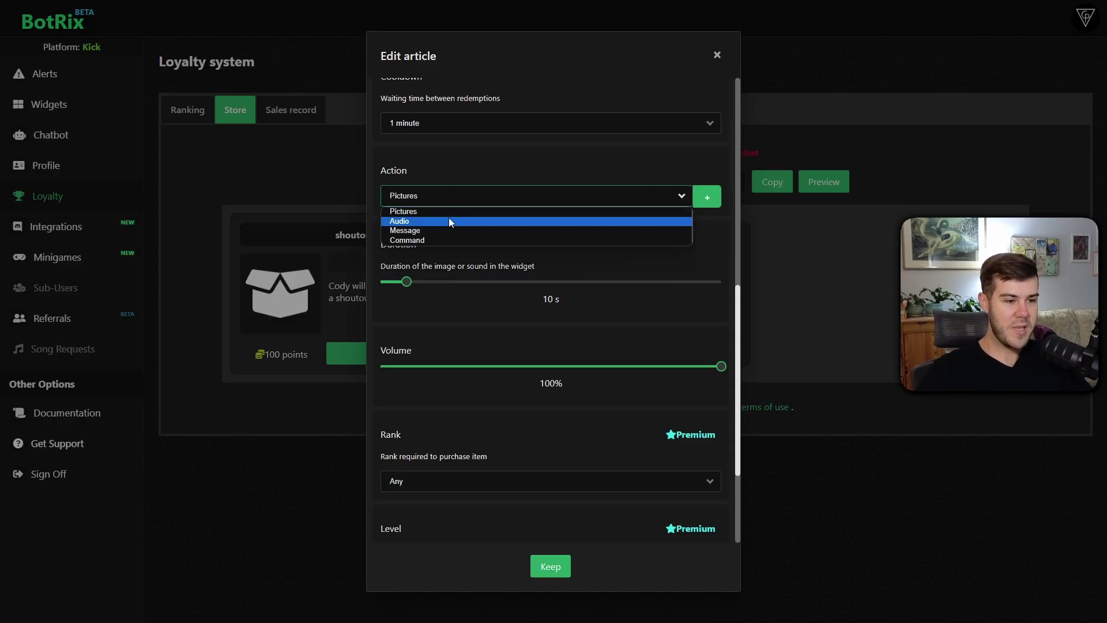
{"action": "left_click", "coordinate": [624, 211]}
{"action": "left_click", "coordinate": [706, 197]}
{"action": "scroll", "coordinate": [617, 288], "scroll_direction": "down", "scroll_amount": 4}
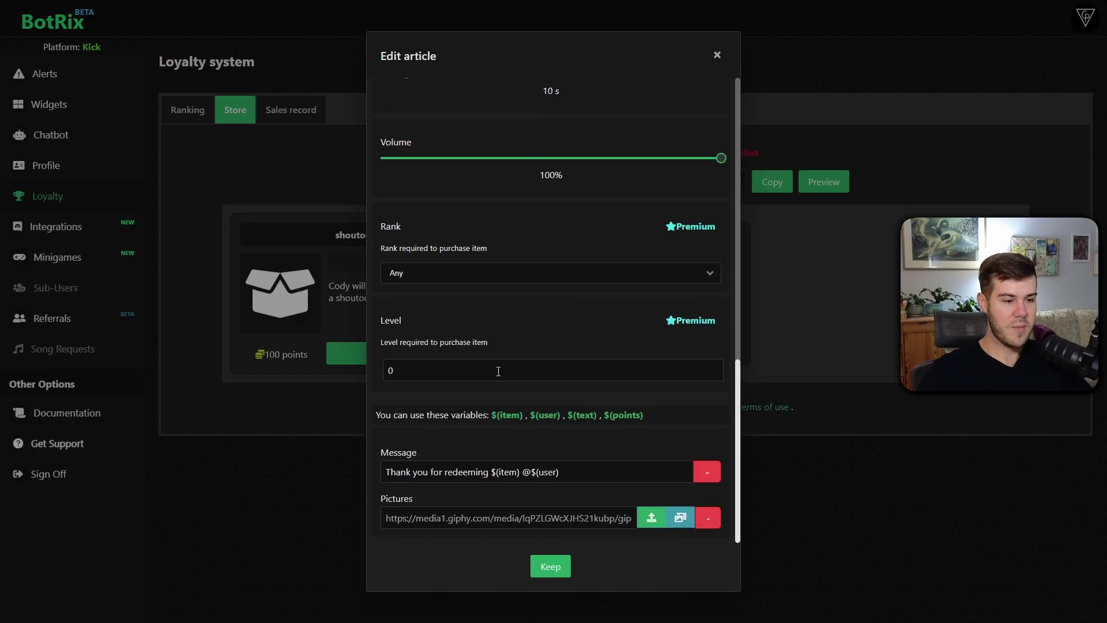
{"action": "scroll", "coordinate": [548, 469], "scroll_direction": "up", "scroll_amount": 4}
{"action": "left_click", "coordinate": [487, 209]}
{"action": "left_click", "coordinate": [471, 225]}
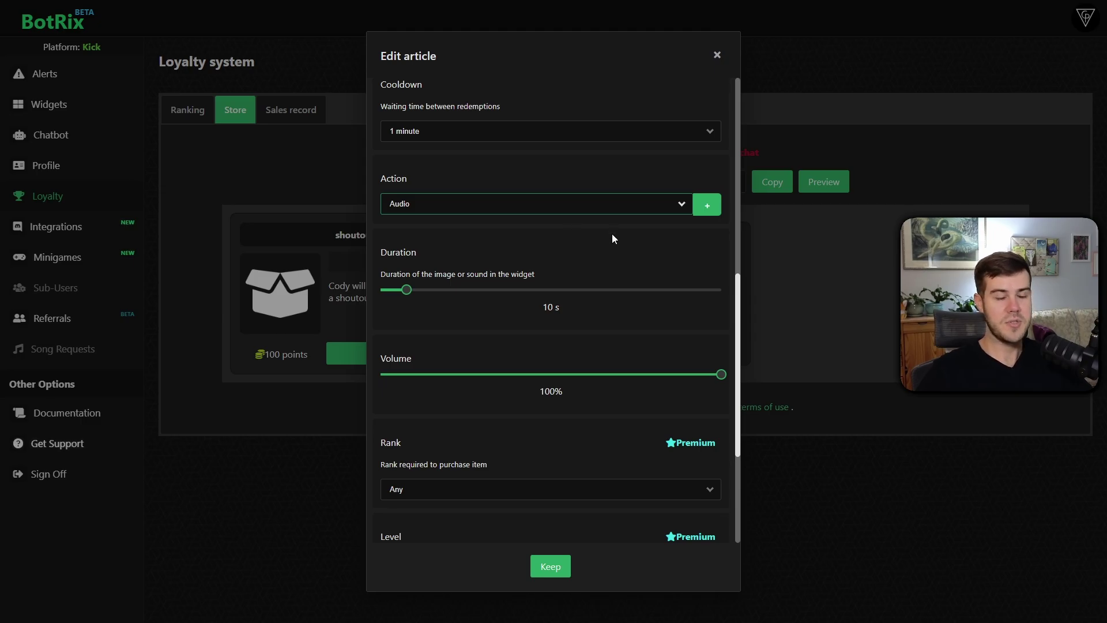
Step: Add the Audio action to the Jumpscare item and scroll down to its Pictures and Audio fields
{"action": "left_click", "coordinate": [706, 213]}
{"action": "scroll", "coordinate": [462, 461], "scroll_direction": "down", "scroll_amount": 5}
{"action": "scroll", "coordinate": [510, 425], "scroll_direction": "up", "scroll_amount": 5}
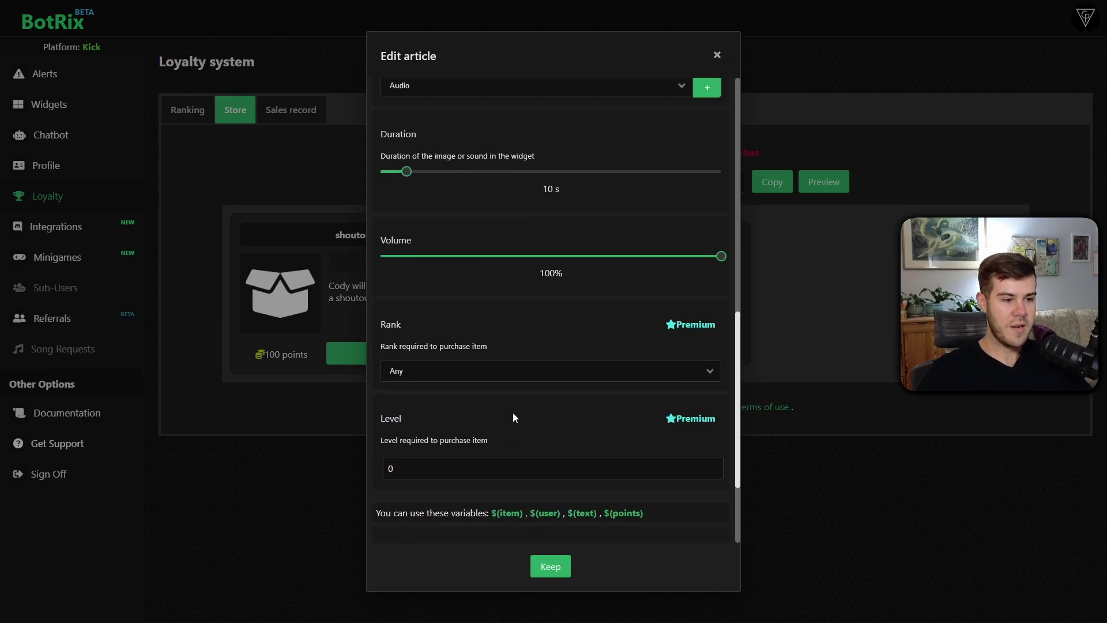
{"action": "scroll", "coordinate": [542, 407], "scroll_direction": "down", "scroll_amount": 1}
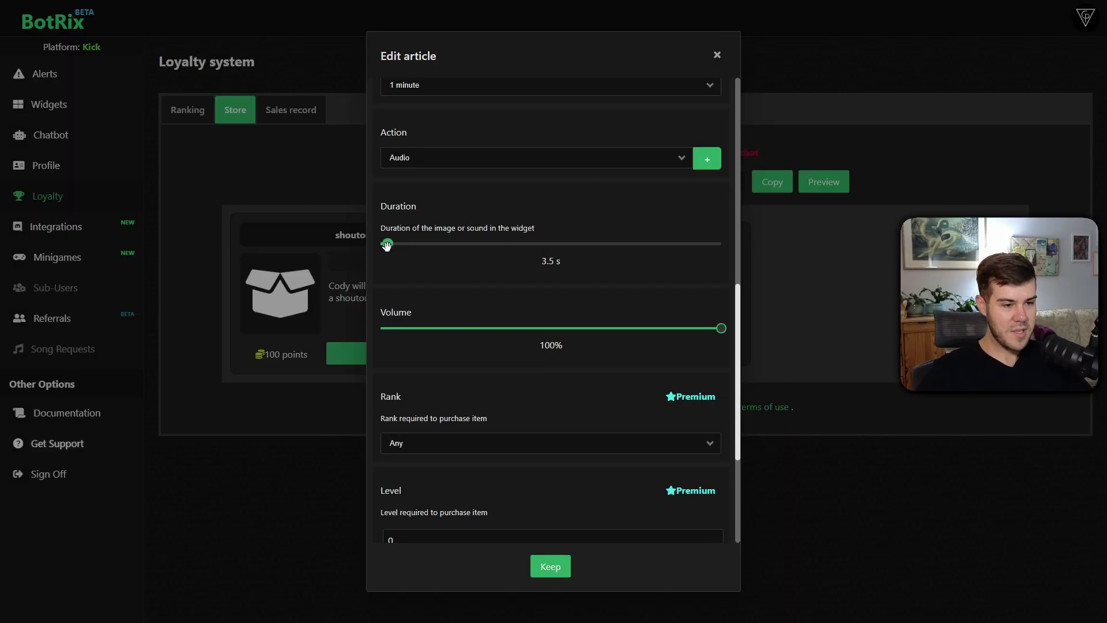
{"action": "scroll", "coordinate": [463, 291], "scroll_direction": "down", "scroll_amount": 1}
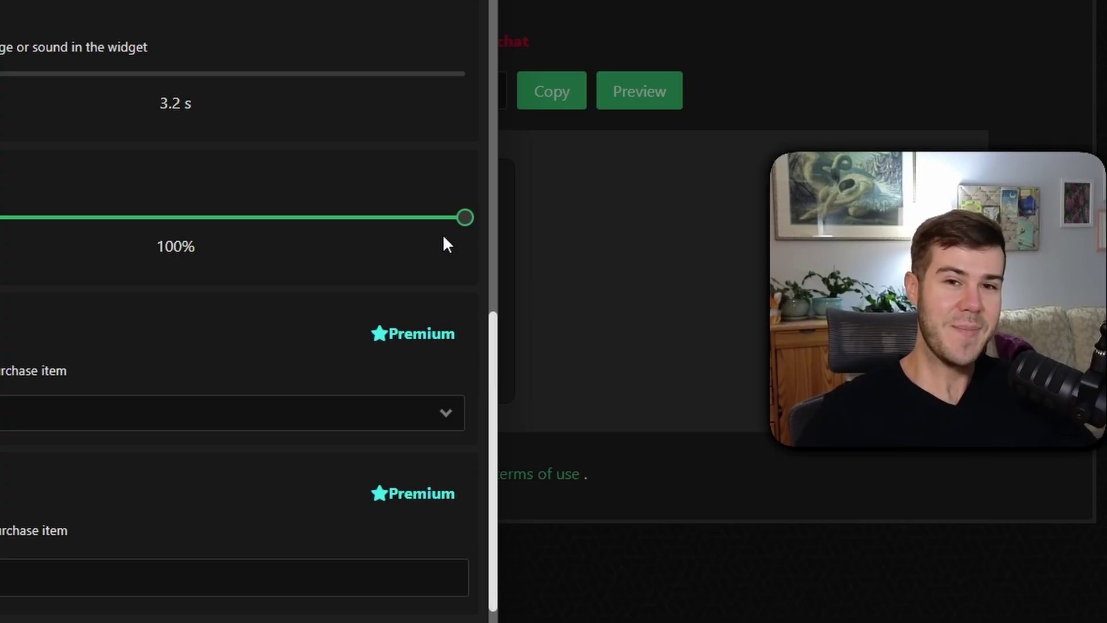
{"action": "scroll", "coordinate": [573, 292], "scroll_direction": "down", "scroll_amount": 2}
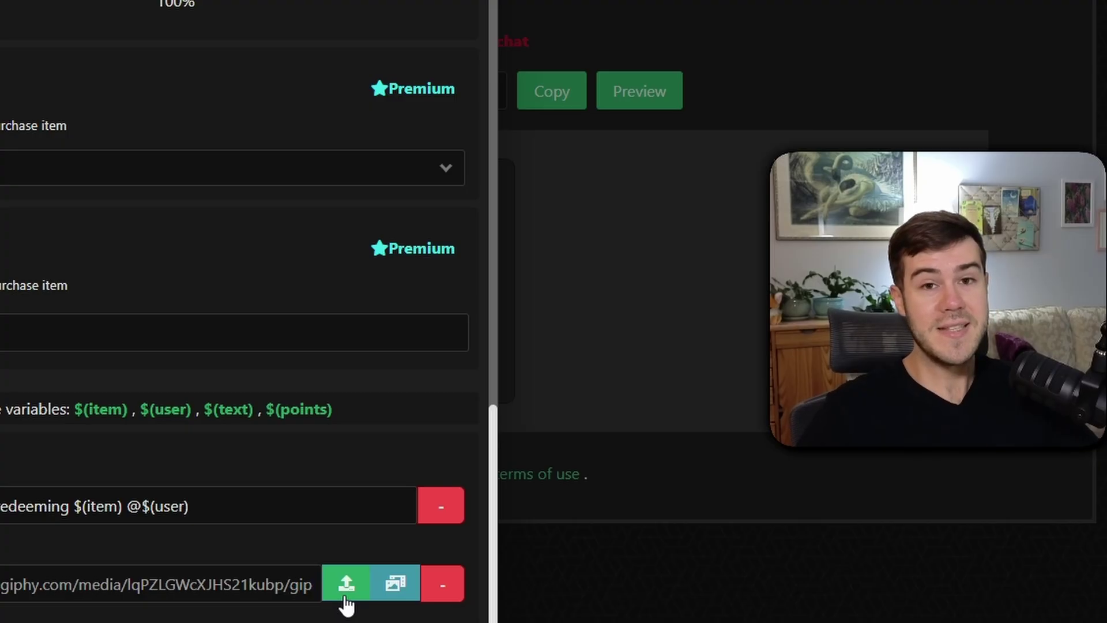
Step: Search the GIF gallery for 'scary' and select the grinning yellow banana GIF as the picture
{"action": "left_click", "coordinate": [395, 588]}
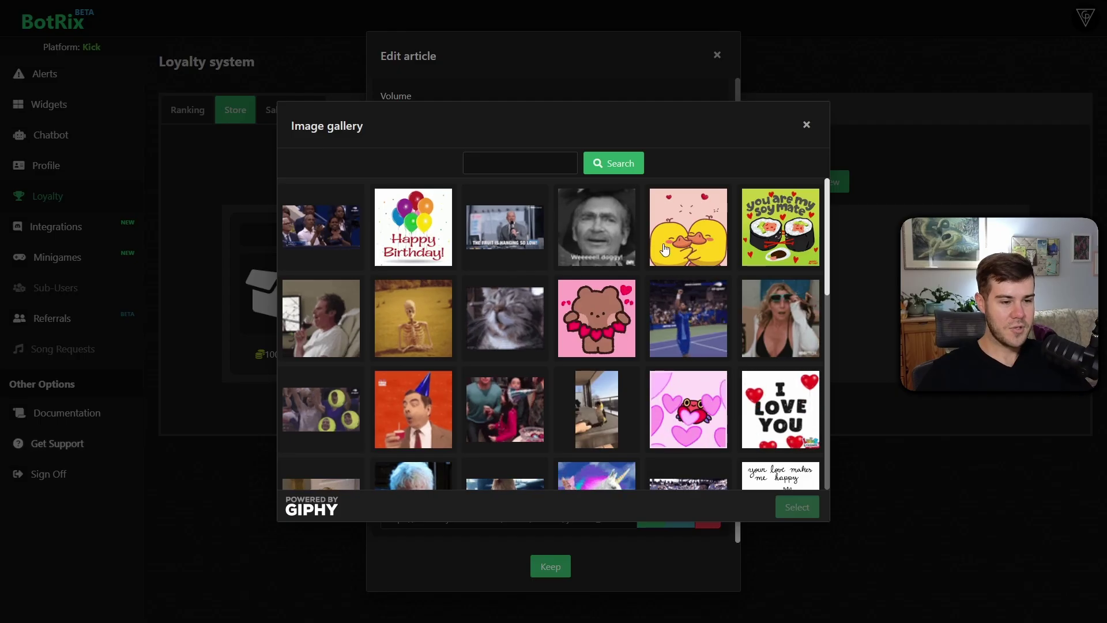
{"action": "scroll", "coordinate": [321, 239], "scroll_direction": "down", "scroll_amount": 6}
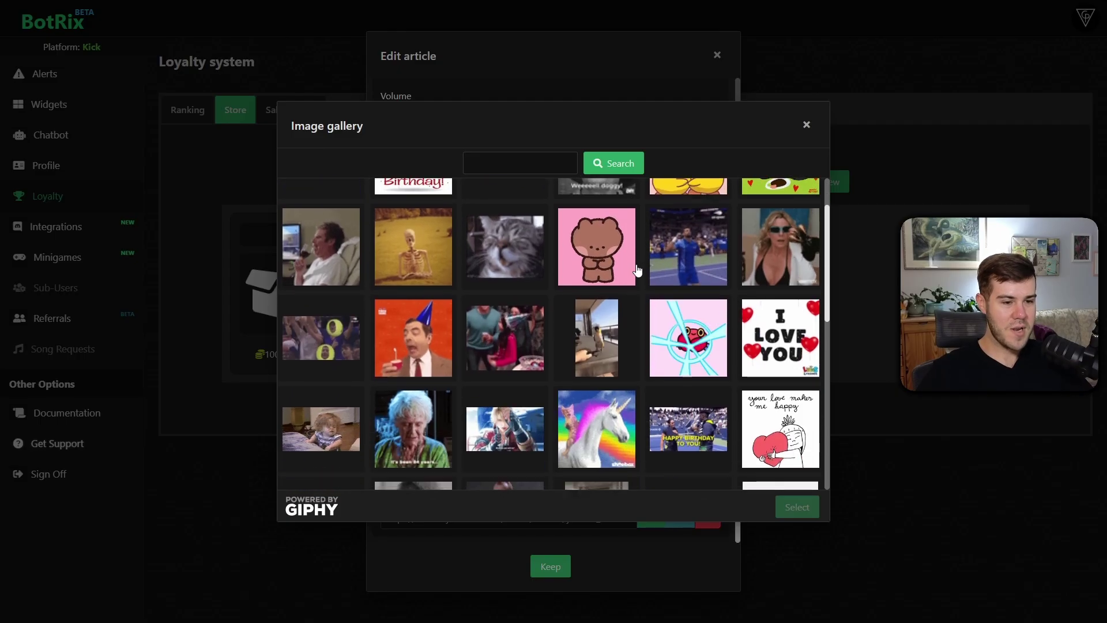
{"action": "scroll", "coordinate": [636, 270], "scroll_direction": "down", "scroll_amount": 3}
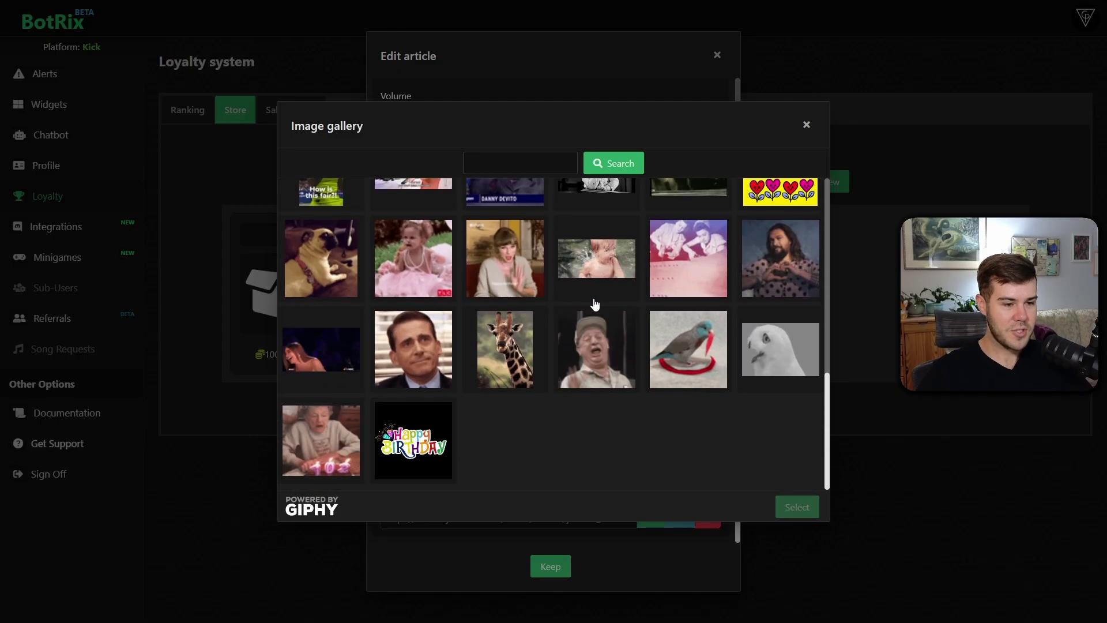
{"action": "scroll", "coordinate": [536, 447], "scroll_direction": "up", "scroll_amount": 10}
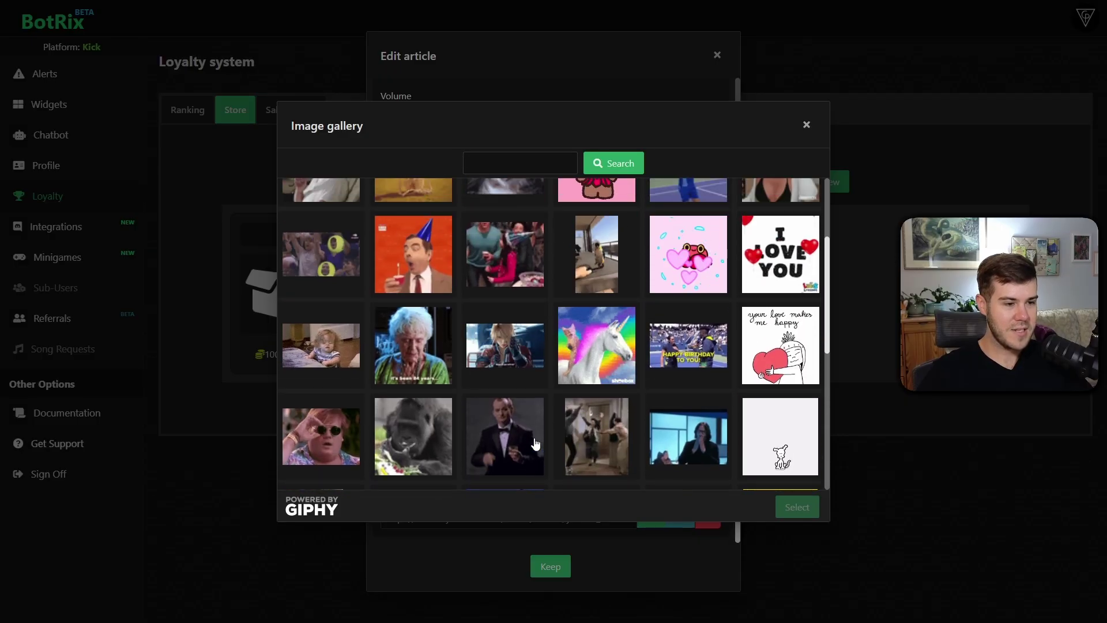
{"action": "left_click", "coordinate": [413, 320]}
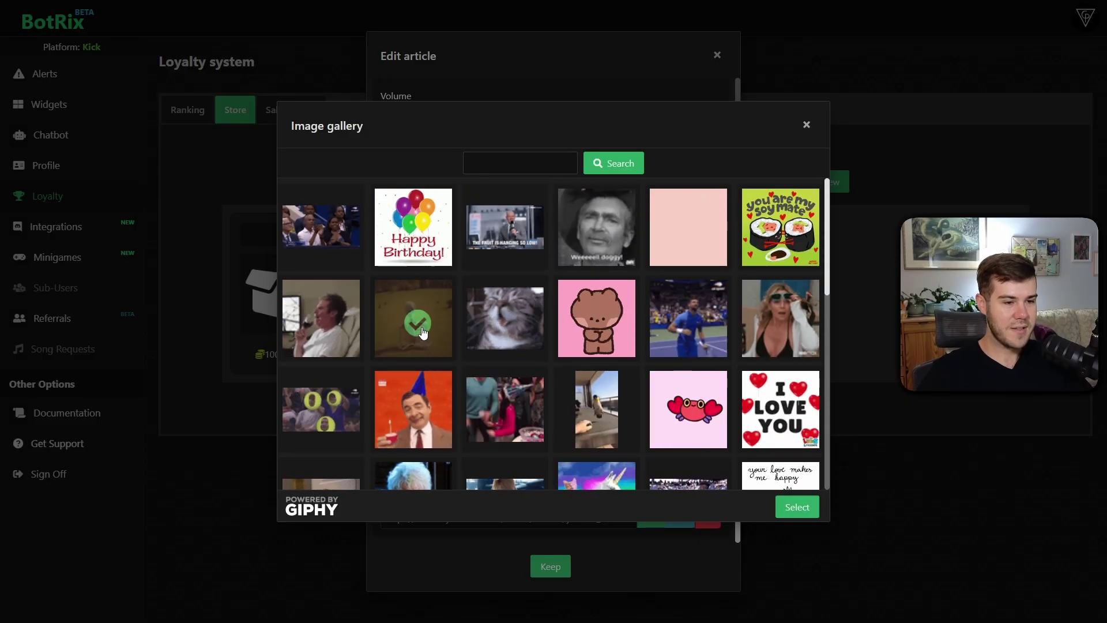
{"action": "left_click", "coordinate": [530, 164]}
{"action": "type", "text": "scary"}
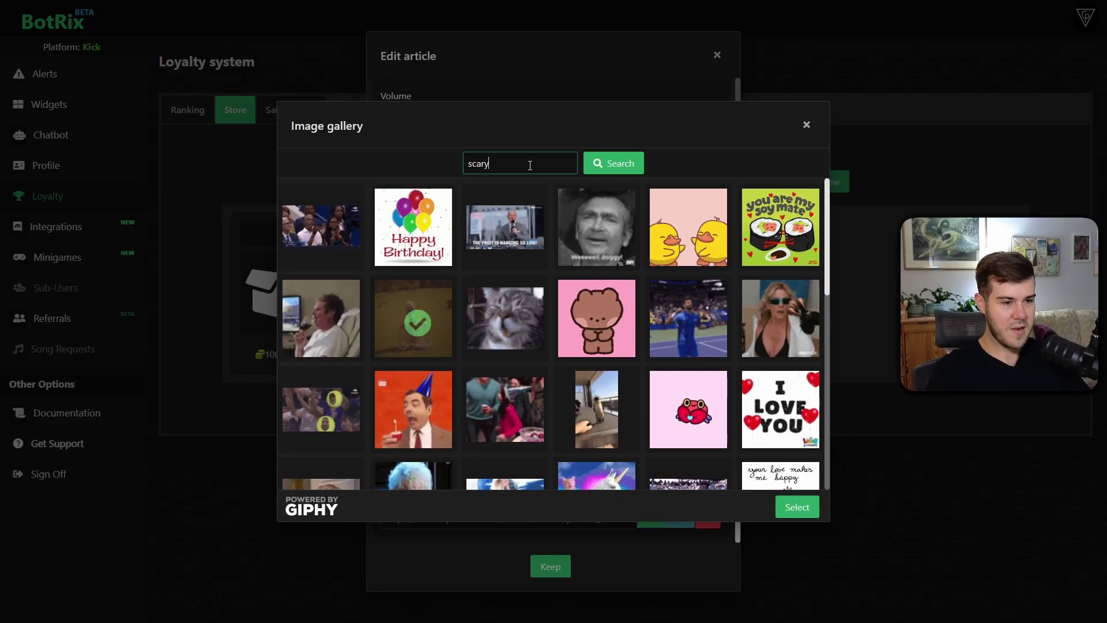
{"action": "left_click", "coordinate": [604, 164]}
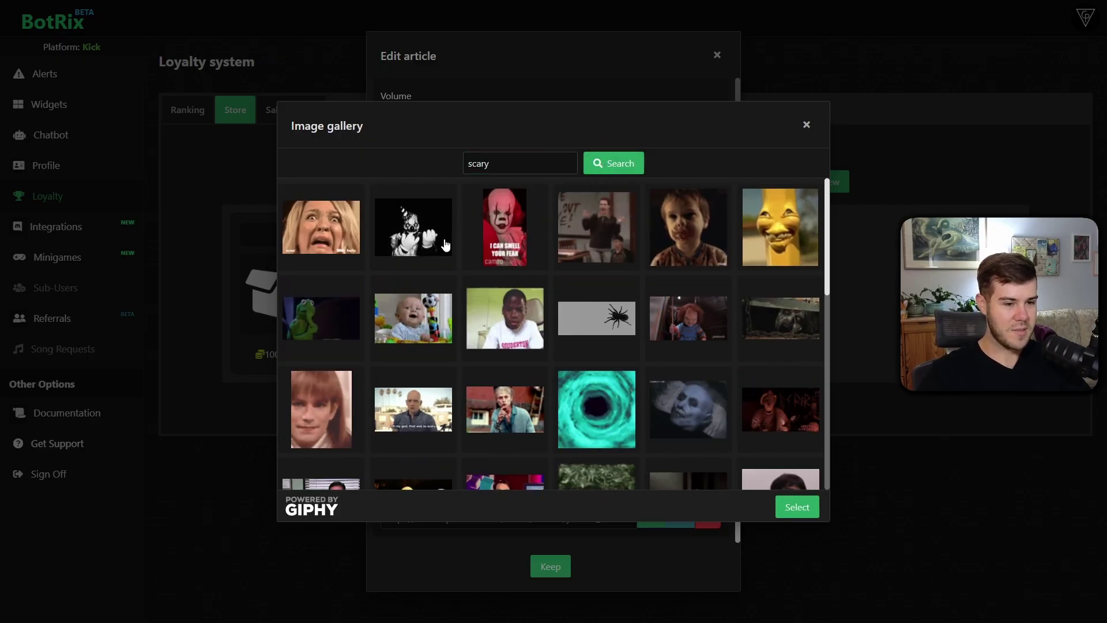
{"action": "left_click", "coordinate": [787, 251]}
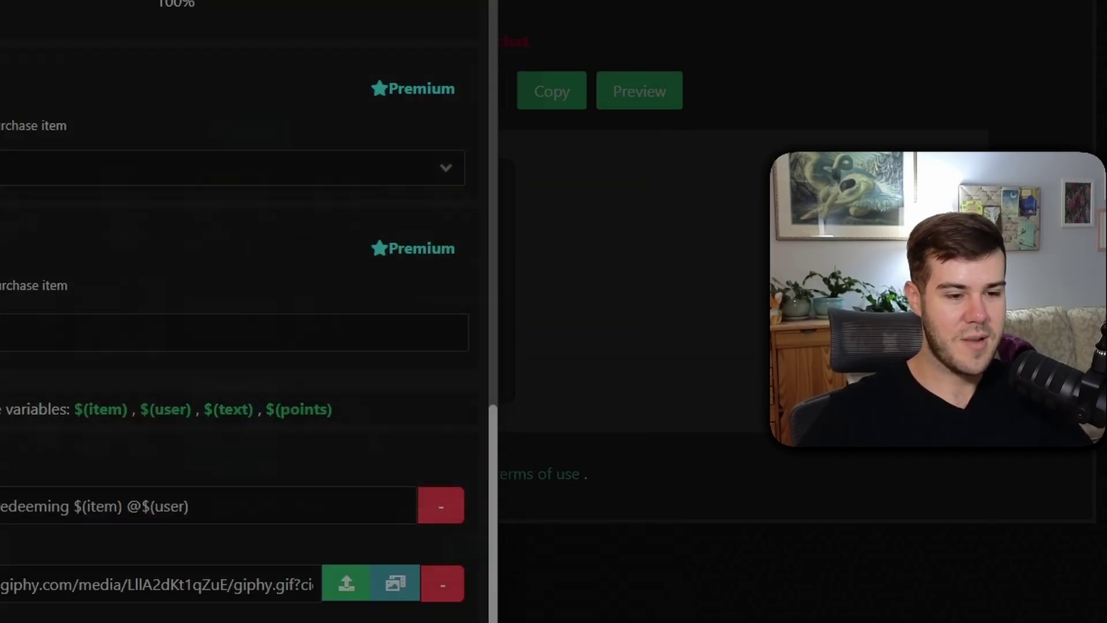
{"action": "left_click", "coordinate": [119, 340]}
{"action": "left_click", "coordinate": [159, 311]}
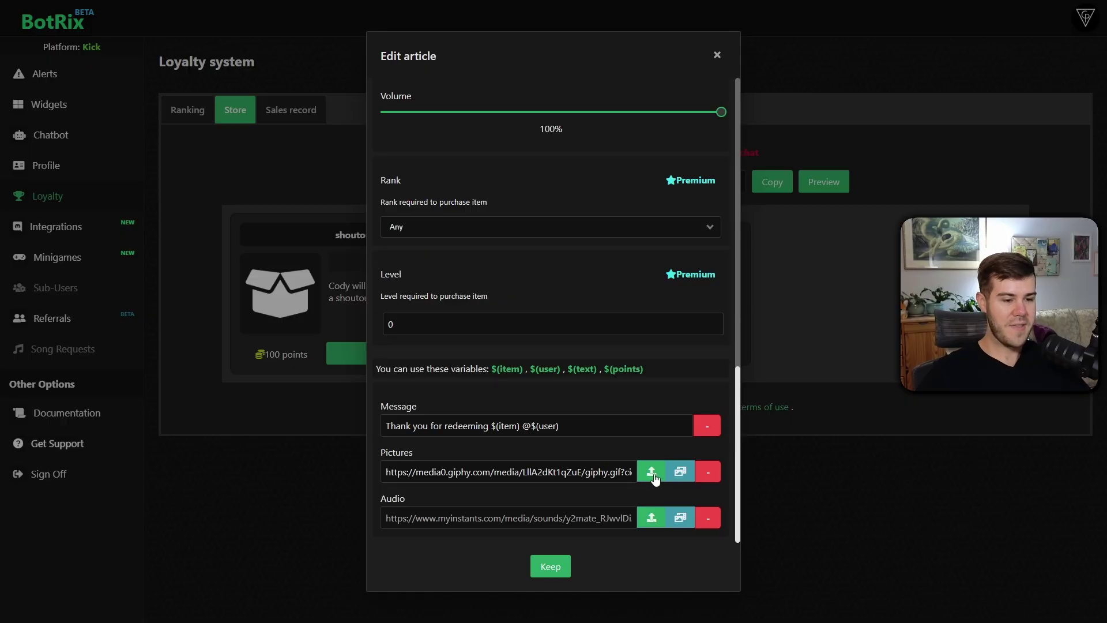
Step: Search the sound gallery for 'jumpscare' and select 'fnaf 2 jumpscare' as the item's audio
{"action": "left_click", "coordinate": [684, 520]}
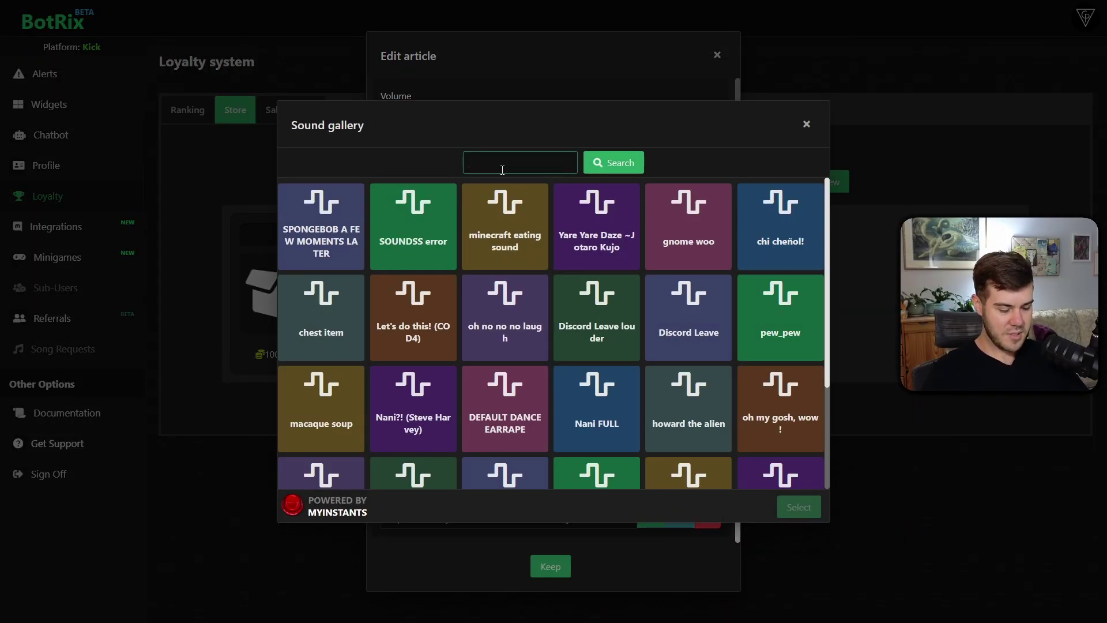
{"action": "left_click", "coordinate": [620, 172]}
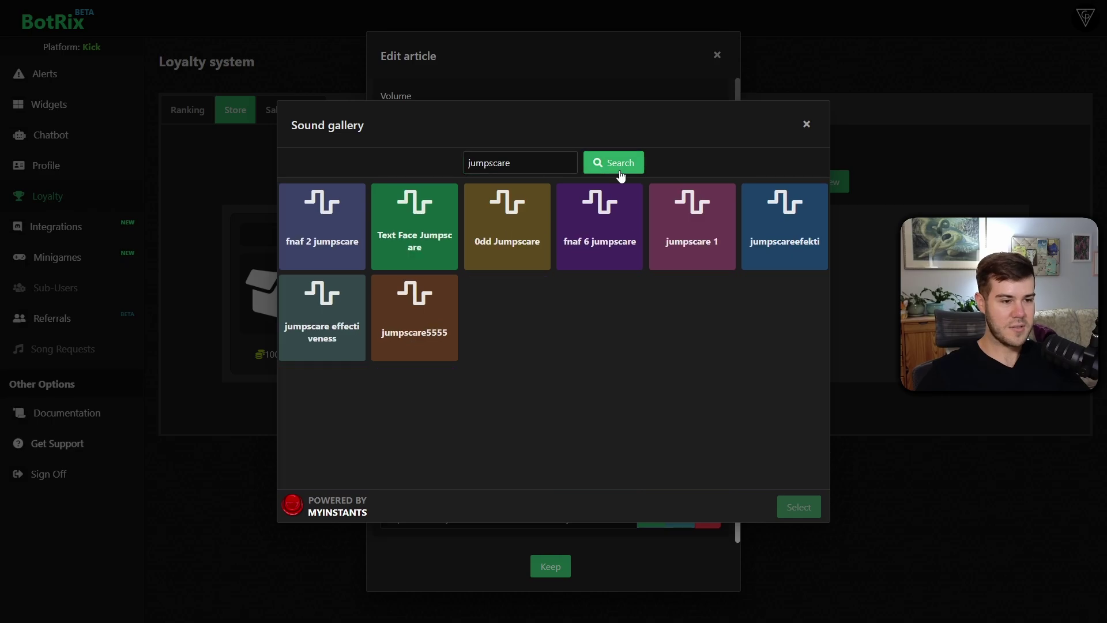
{"action": "left_click", "coordinate": [326, 226]}
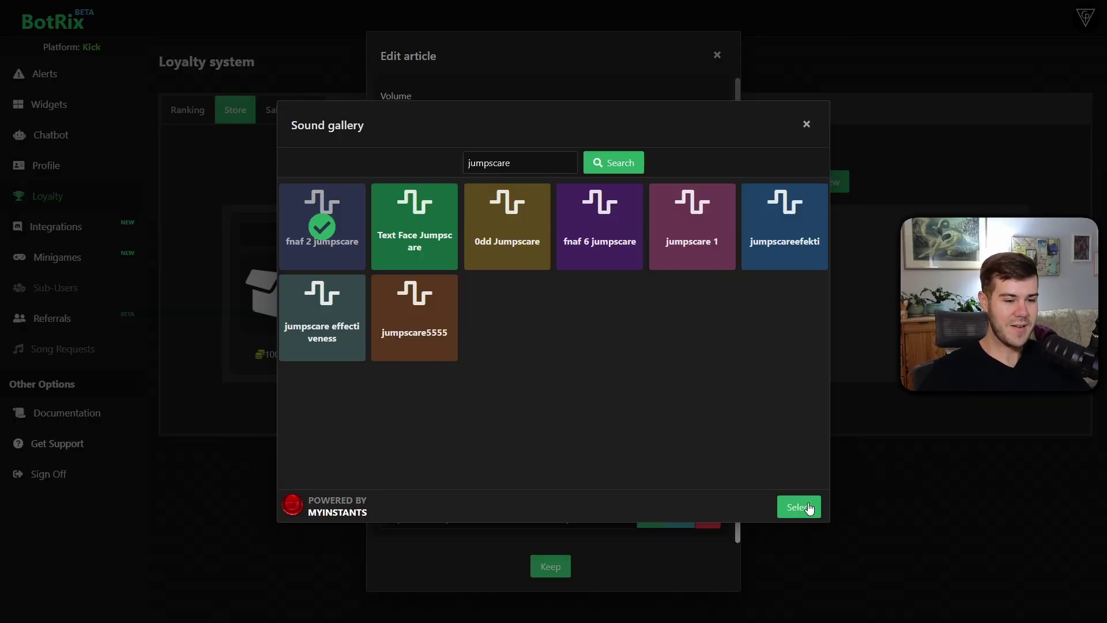
{"action": "left_click", "coordinate": [798, 507]}
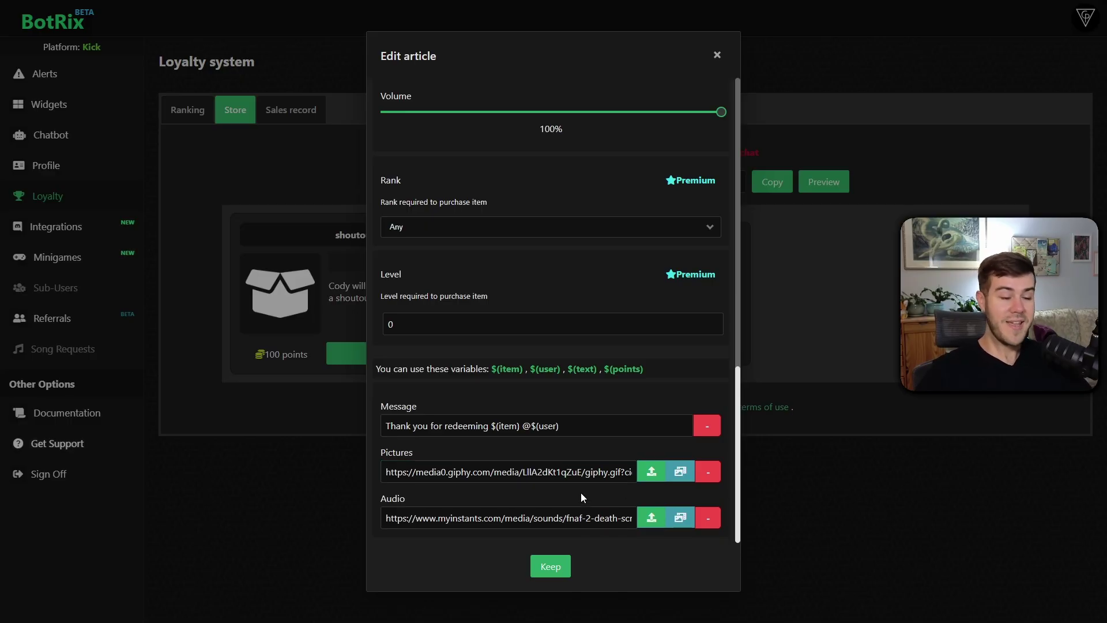
Step: Save the Jumpscare store item and start a '!' message in the Kick channel chat
{"action": "left_click", "coordinate": [551, 567]}
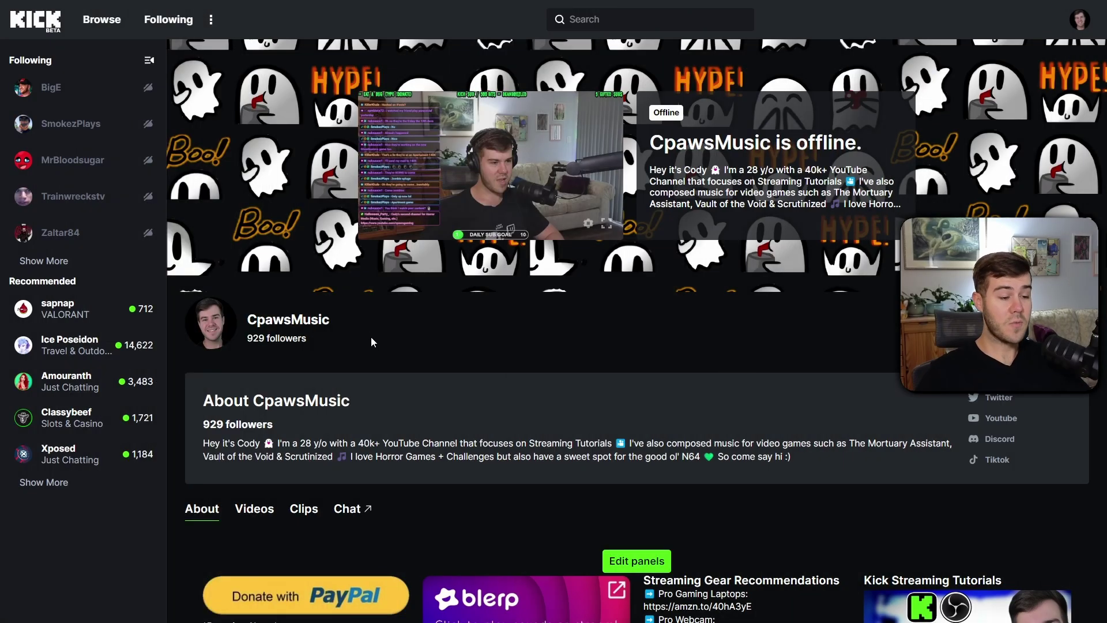
{"action": "left_click", "coordinate": [355, 509]}
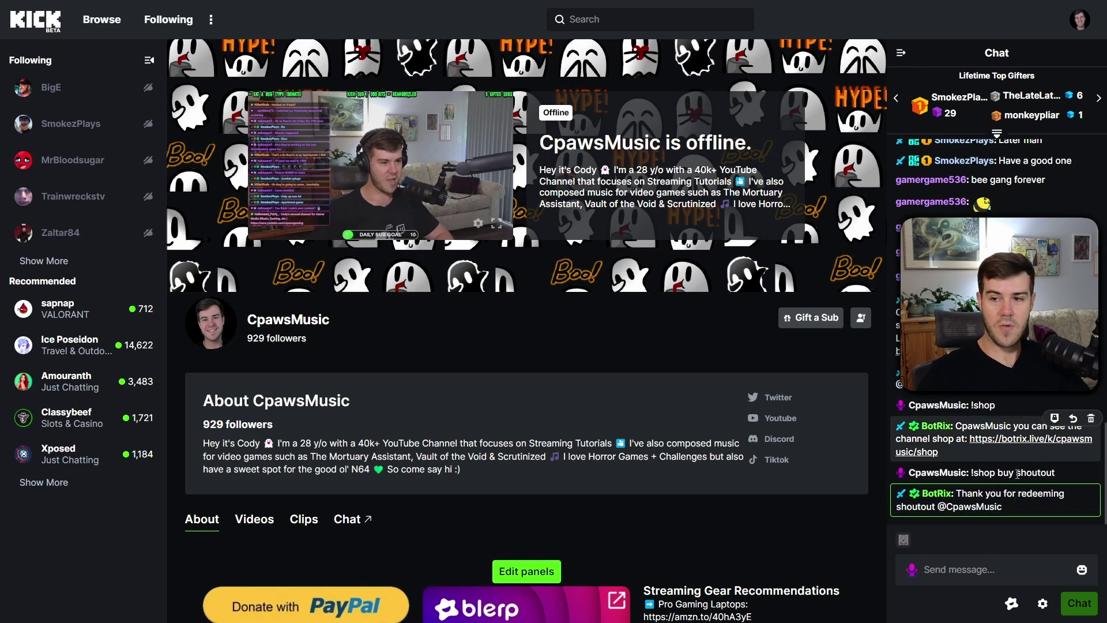
{"action": "left_click", "coordinate": [962, 568]}
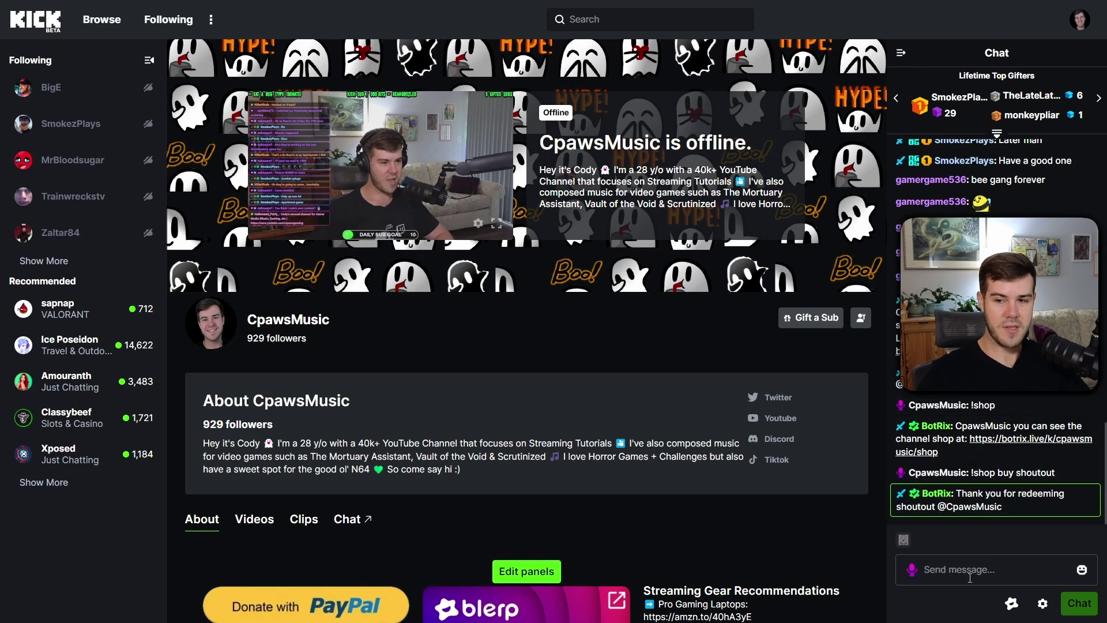
{"action": "type", "text": "!"}
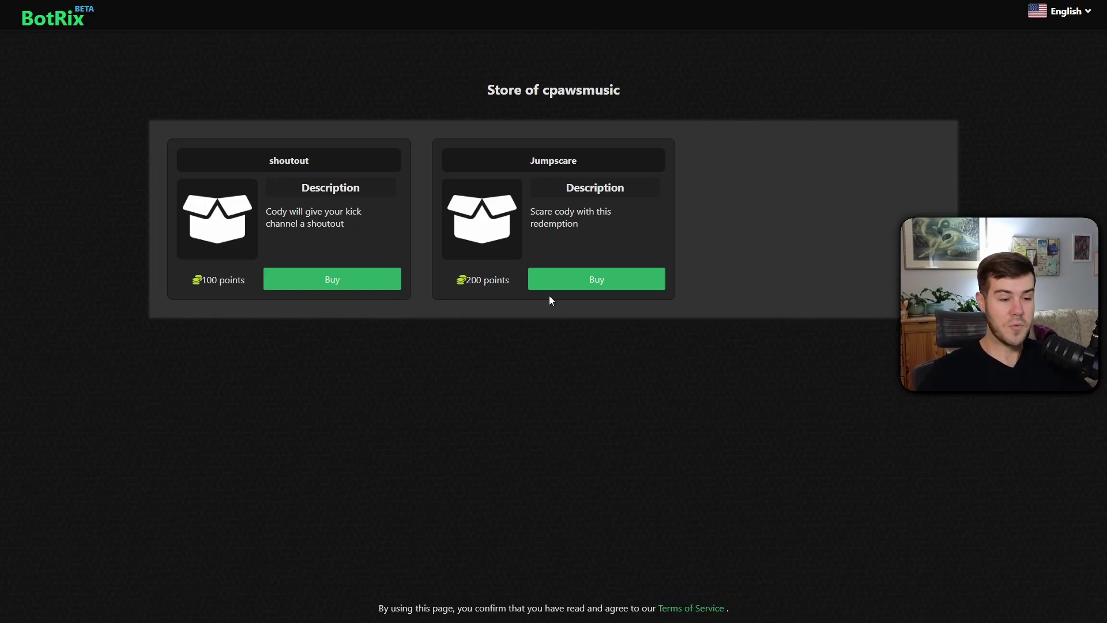
Step: Copy the '!shop buy jumpscare' command from the store's Jumpscare purchase dialog
{"action": "left_click", "coordinate": [600, 286]}
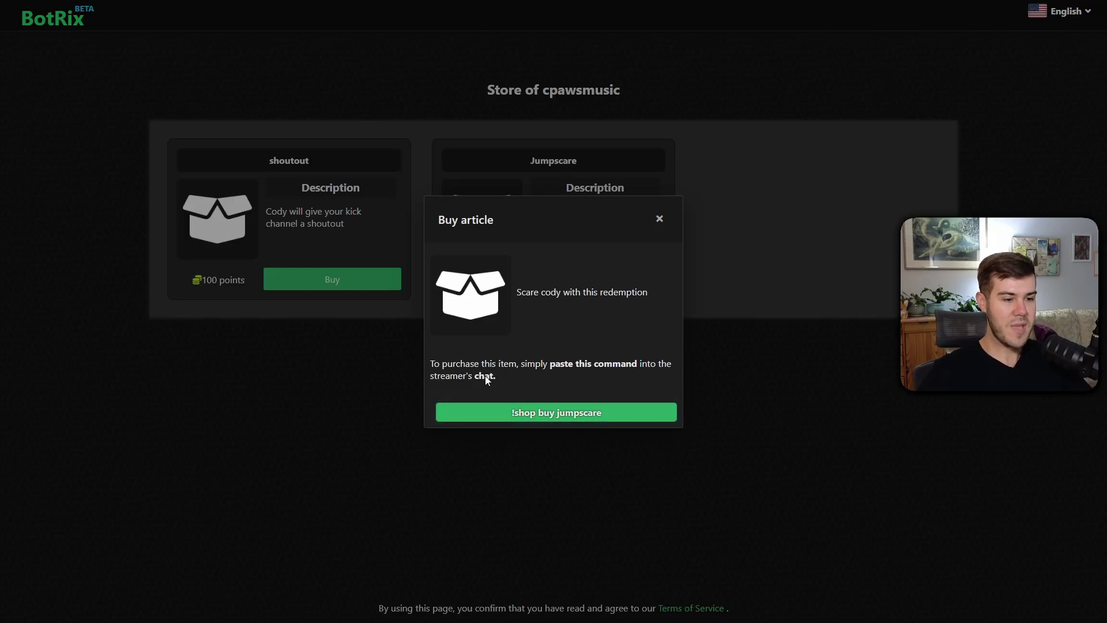
{"action": "left_click_drag", "start_coordinate": [509, 414], "coordinate": [604, 413]}
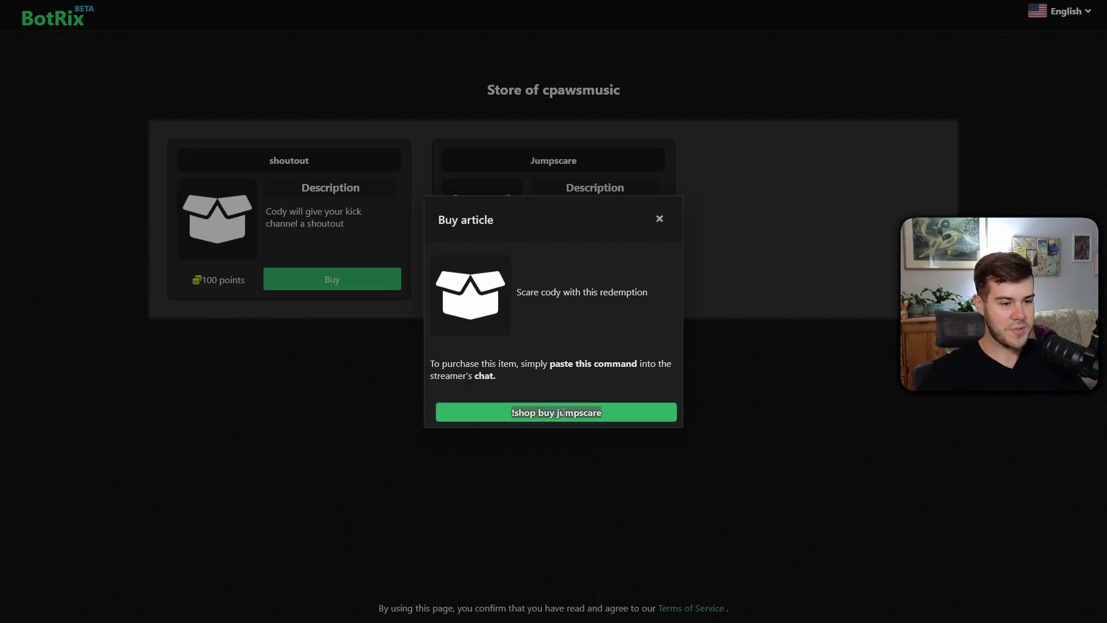
{"action": "right_click", "coordinate": [562, 413]}
{"action": "left_click", "coordinate": [584, 426]}
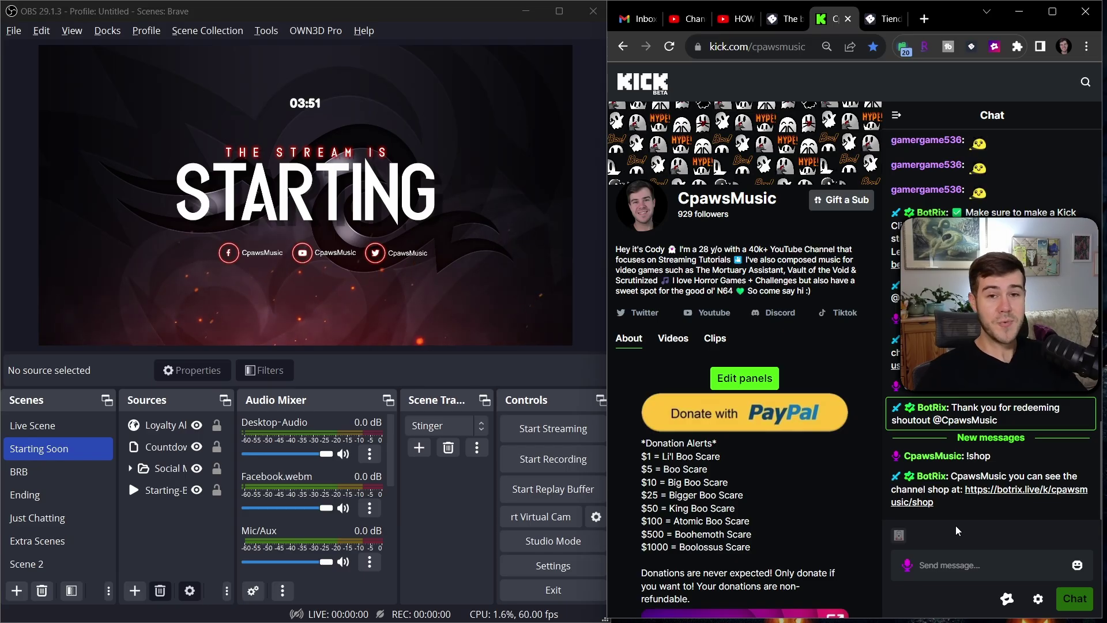
Step: Paste and send the jumpscare purchase command in Kick chat
{"action": "left_click", "coordinate": [978, 570]}
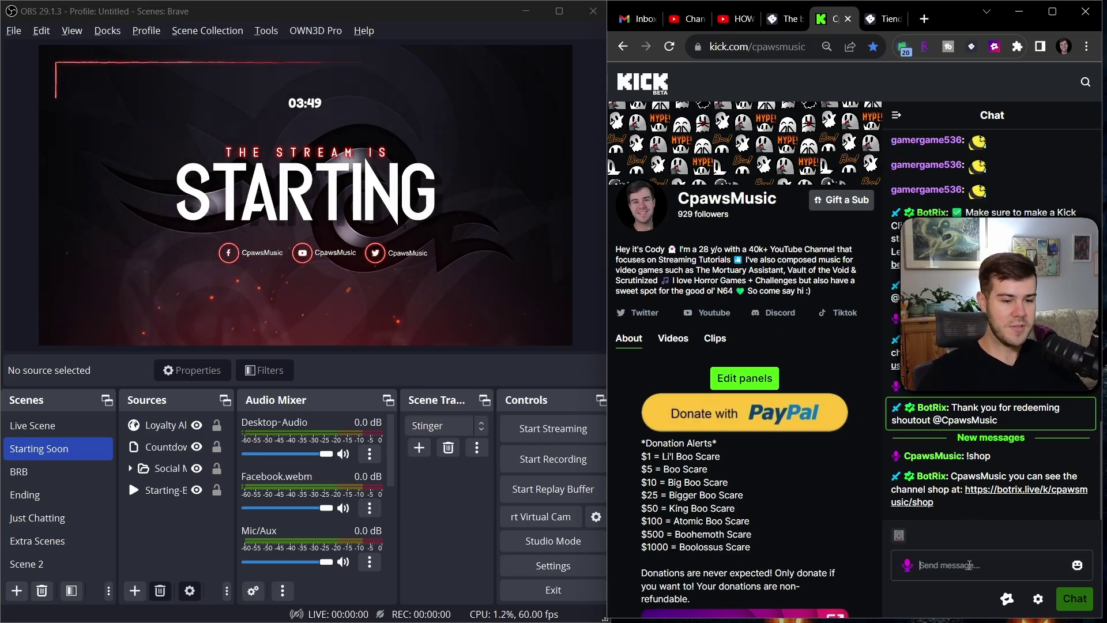
{"action": "key", "text": "ctrl+v"}
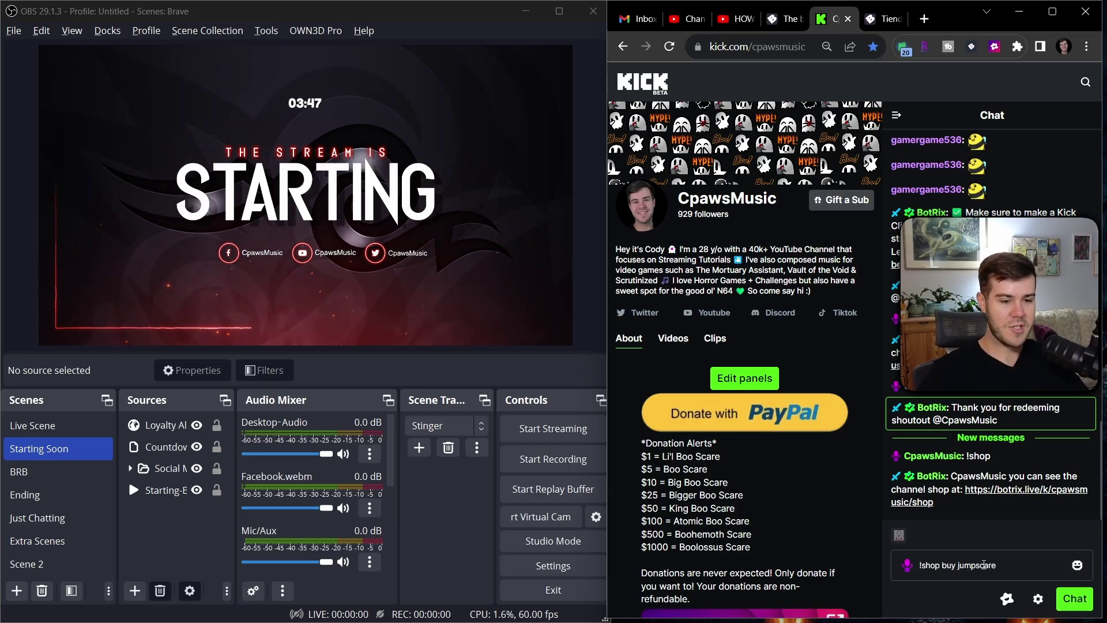
{"action": "left_click", "coordinate": [1086, 605]}
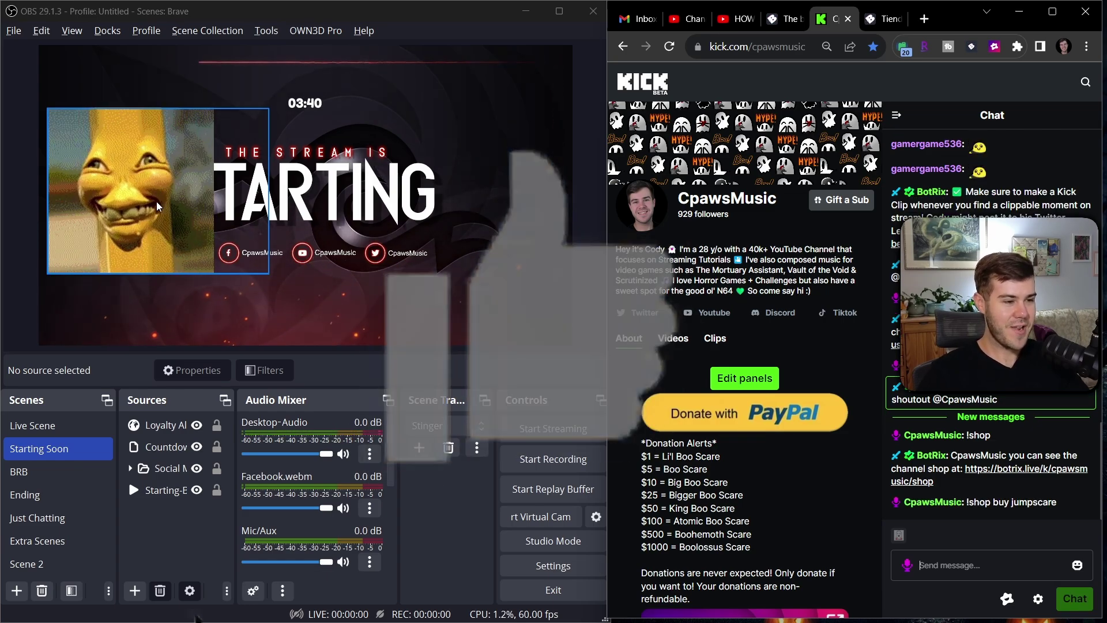
Step: Snap the Loyalty Alerts source to the left edge of the OBS canvas
{"action": "left_click_drag", "start_coordinate": [137, 173], "coordinate": [231, 221]}
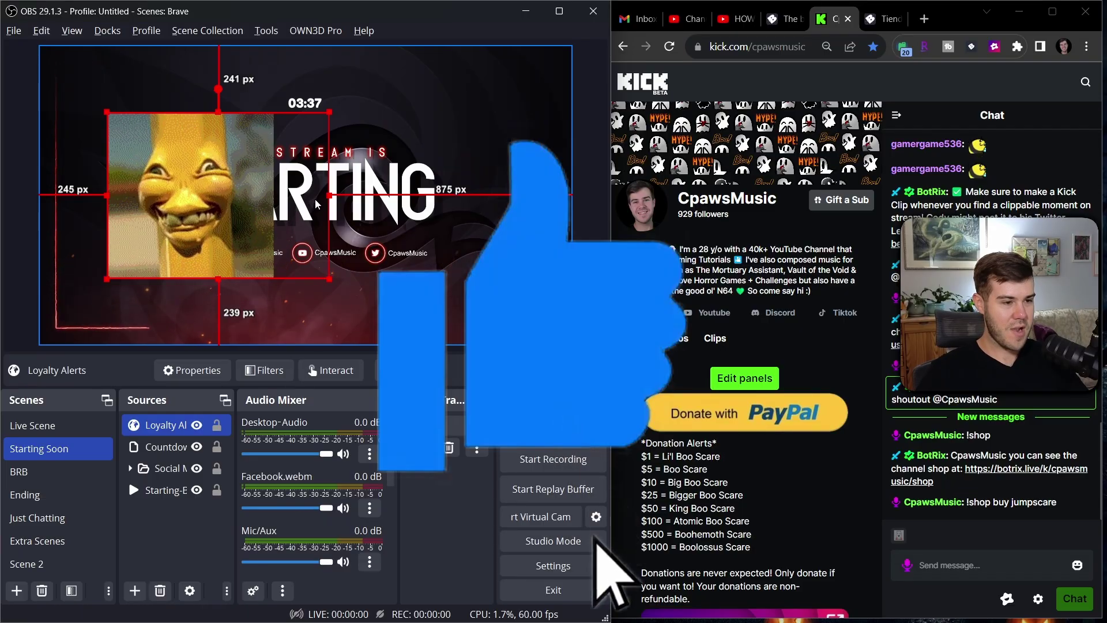
{"action": "left_click_drag", "start_coordinate": [329, 196], "coordinate": [278, 196]}
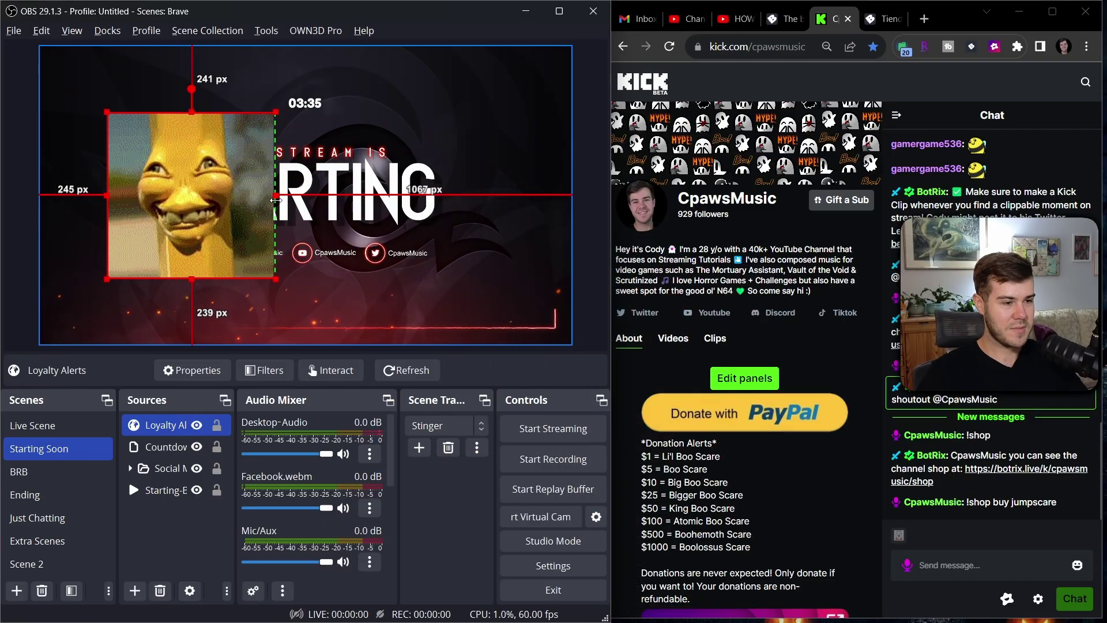
{"action": "key", "text": "ctrl+z"}
{"action": "left_click_drag", "start_coordinate": [195, 228], "coordinate": [152, 234]}
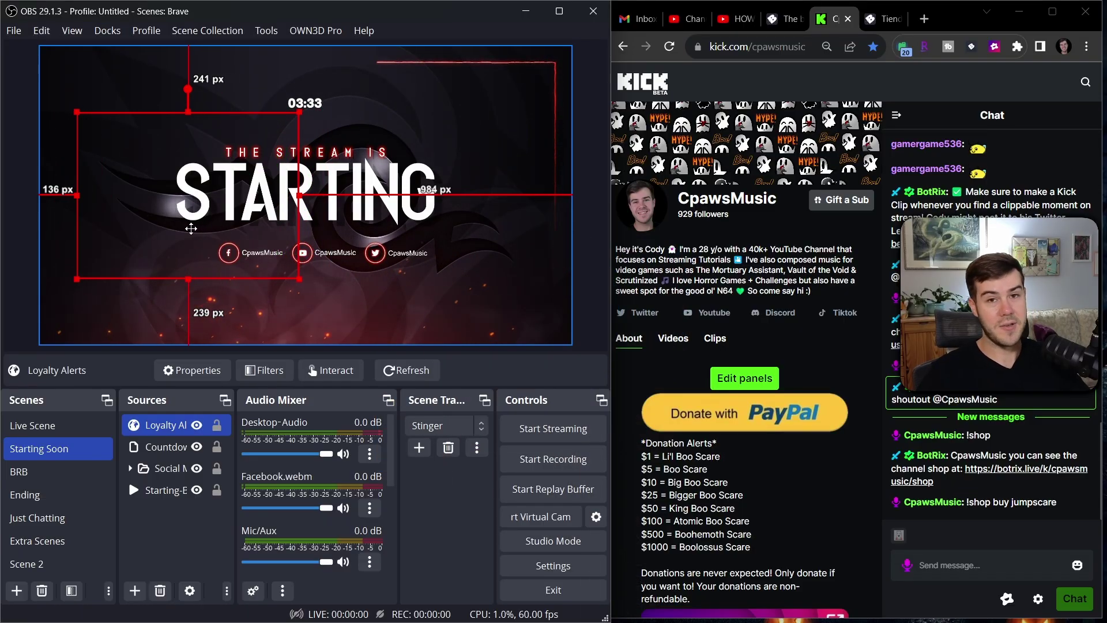
Step: Send !points in chat and highlight the infinite points balance in the reply
{"action": "left_click", "coordinate": [954, 561]}
{"action": "type", "text": "!points"}
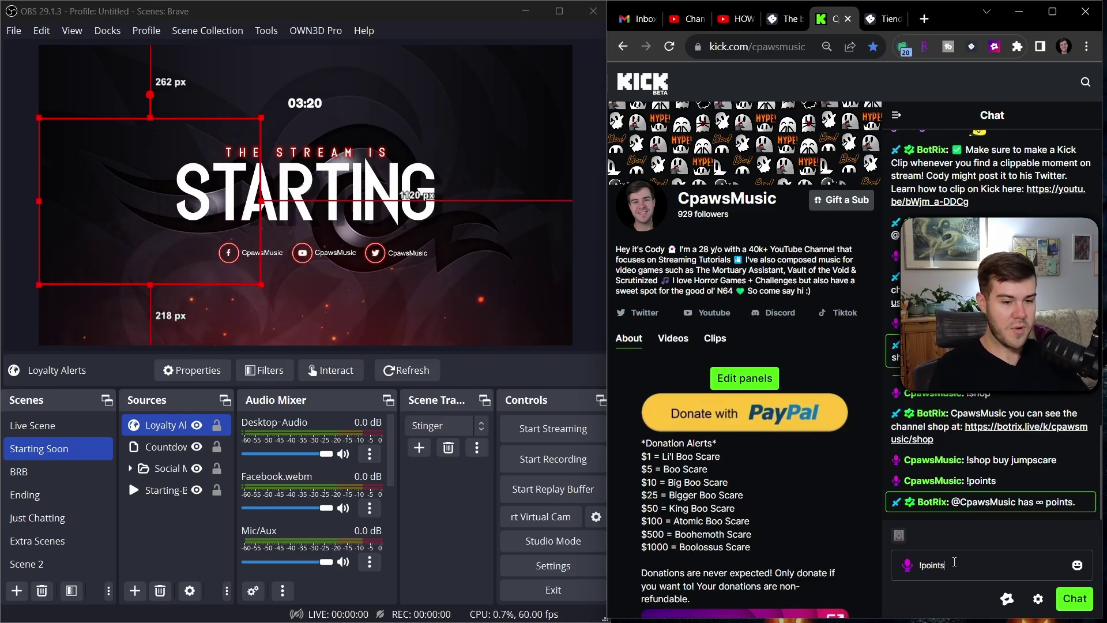
{"action": "key", "text": "Return"}
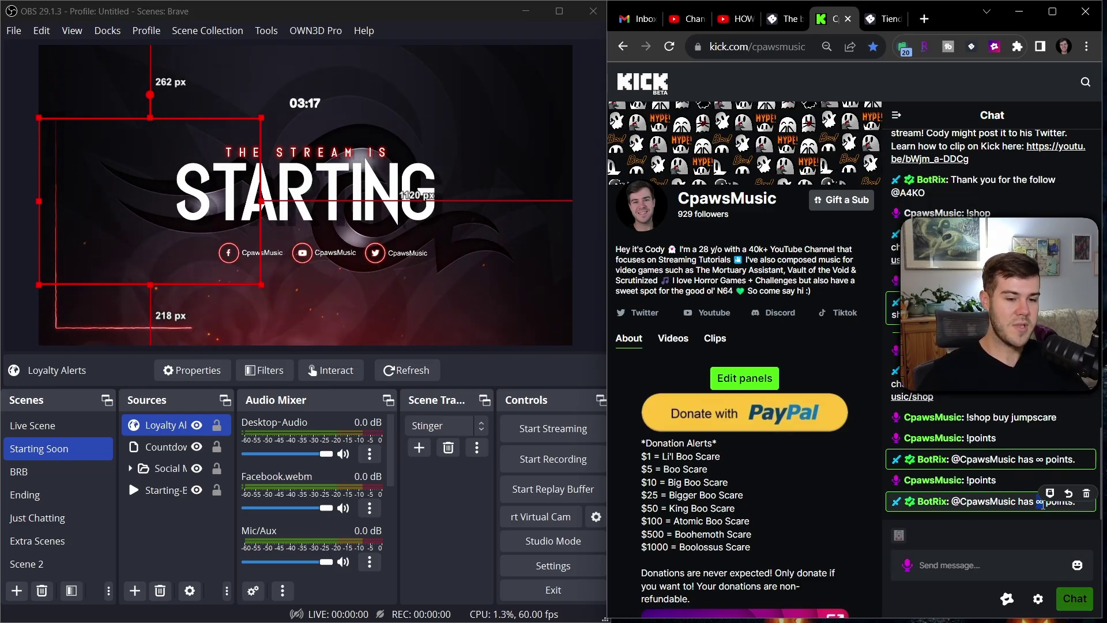
{"action": "double_click", "coordinate": [1040, 509]}
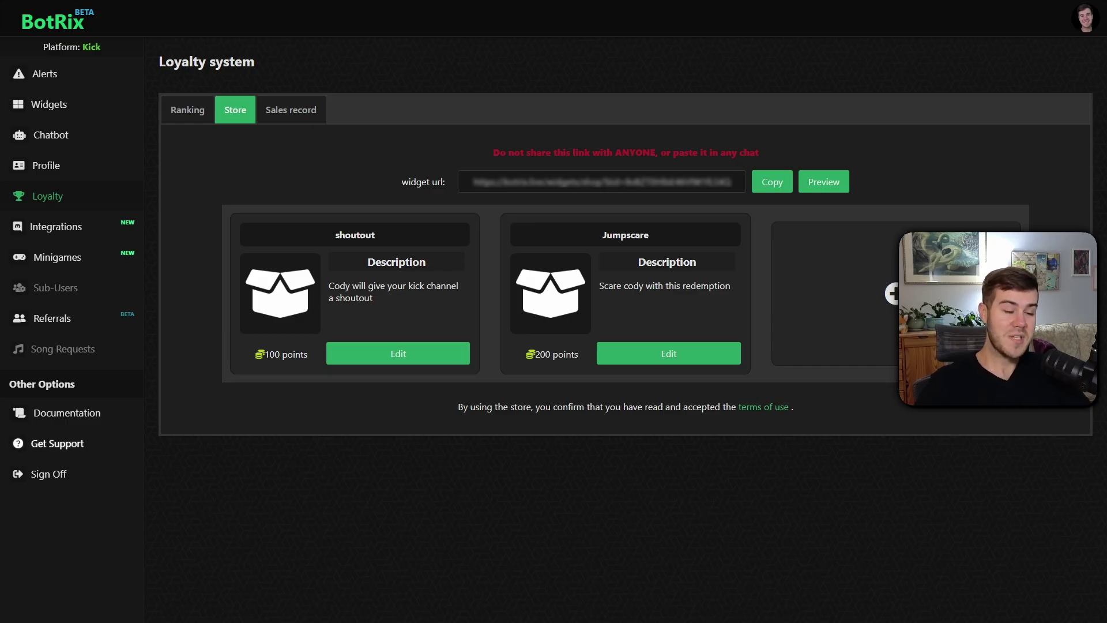
Step: Approve the 200-point Jumpscare sale in the Sales record and confirm archiving it
{"action": "left_click", "coordinate": [300, 118]}
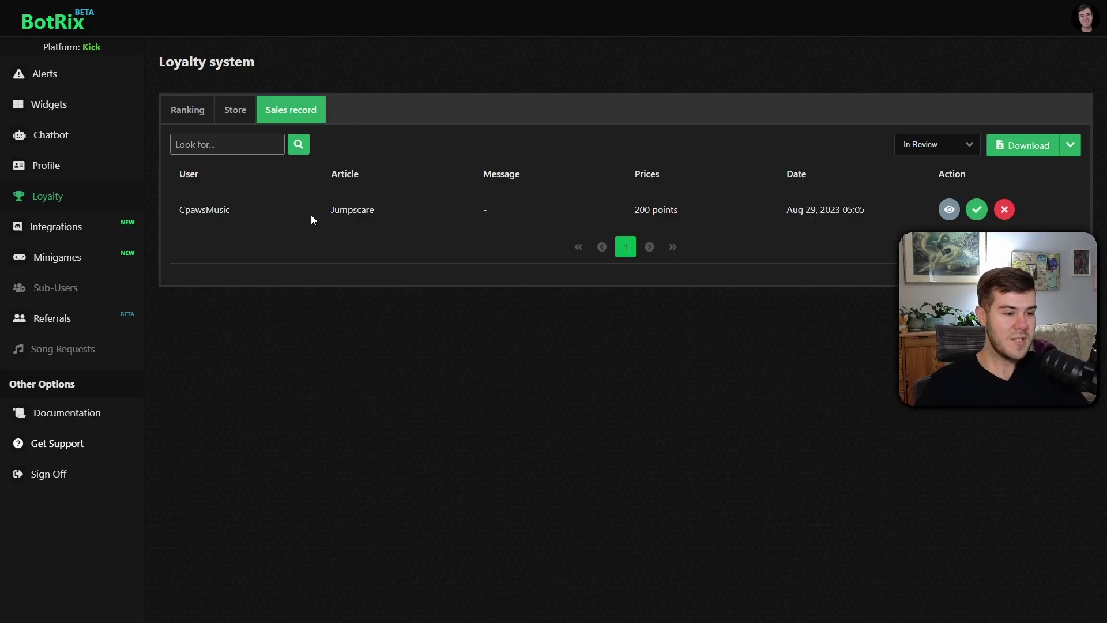
{"action": "left_click_drag", "start_coordinate": [633, 212], "coordinate": [692, 213]}
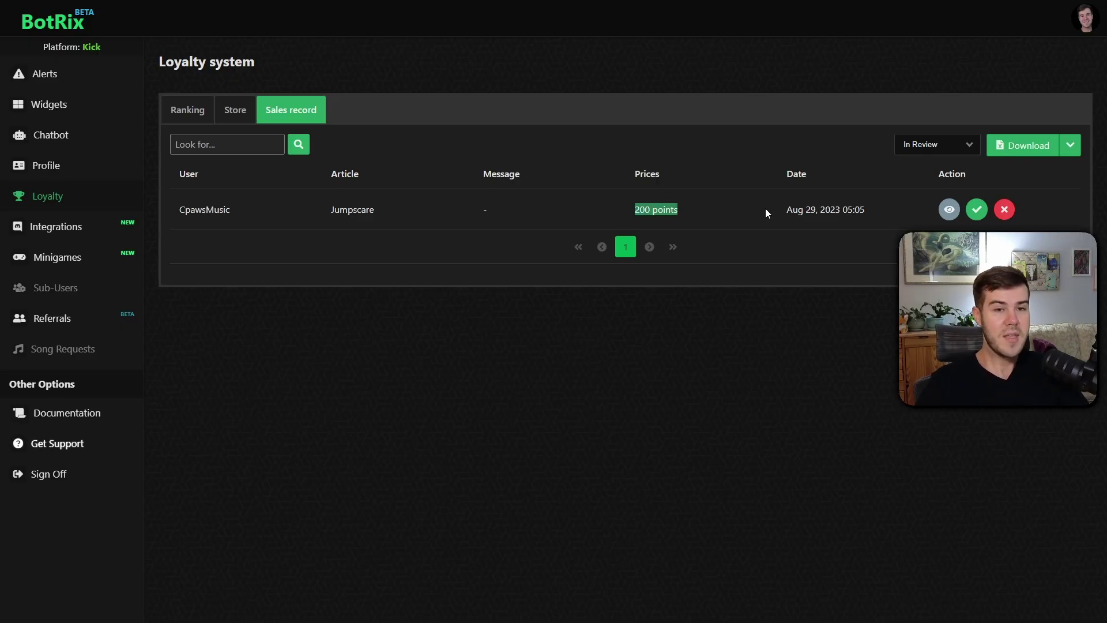
{"action": "left_click", "coordinate": [976, 210]}
{"action": "key", "text": "Return"}
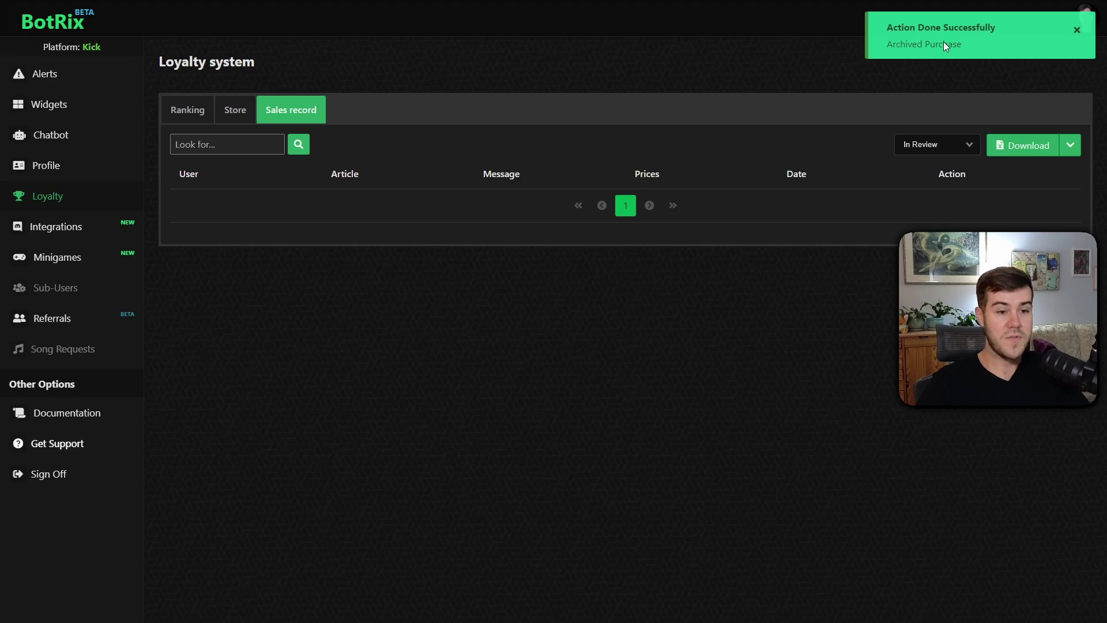